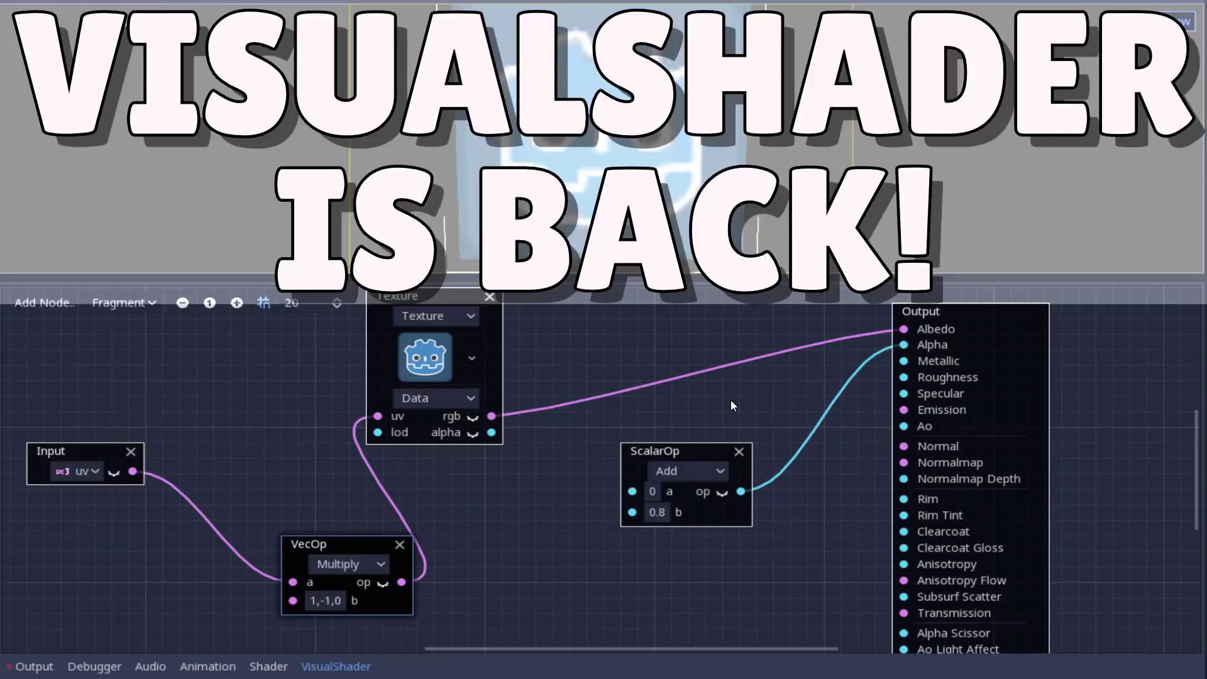
- Switch to the web browser, view the Unofficial Godot Engine builds page, and return to the Godot website
key(alt+Tab)
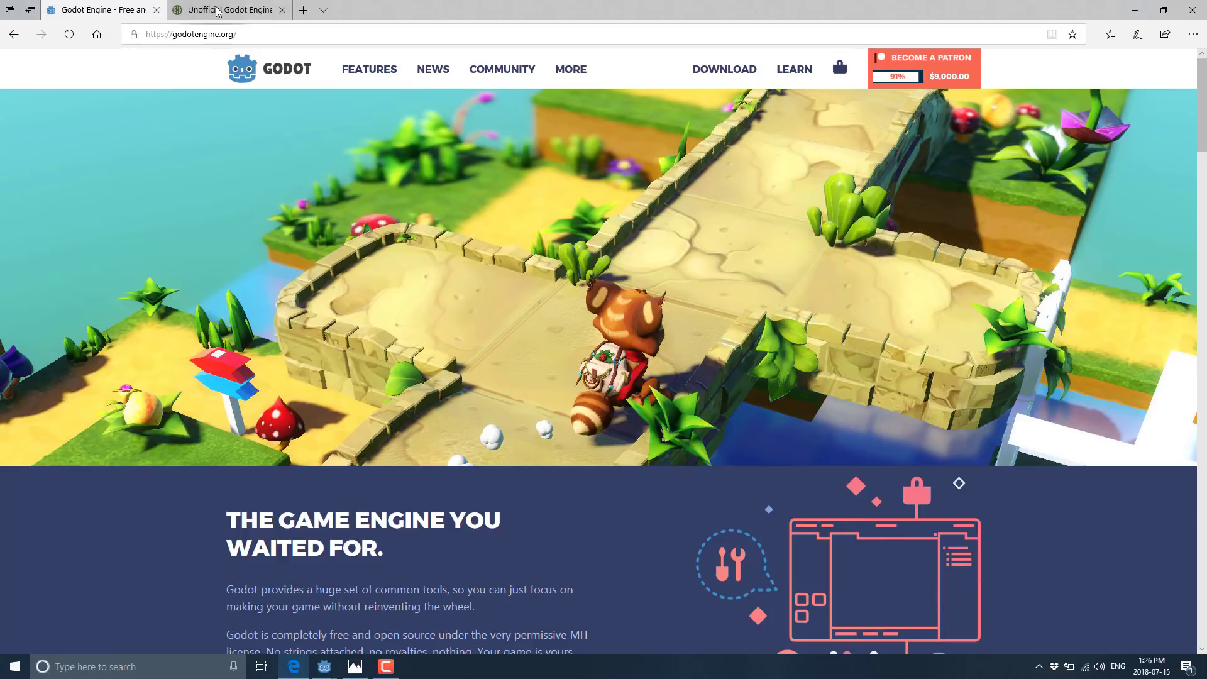
click(195, 10)
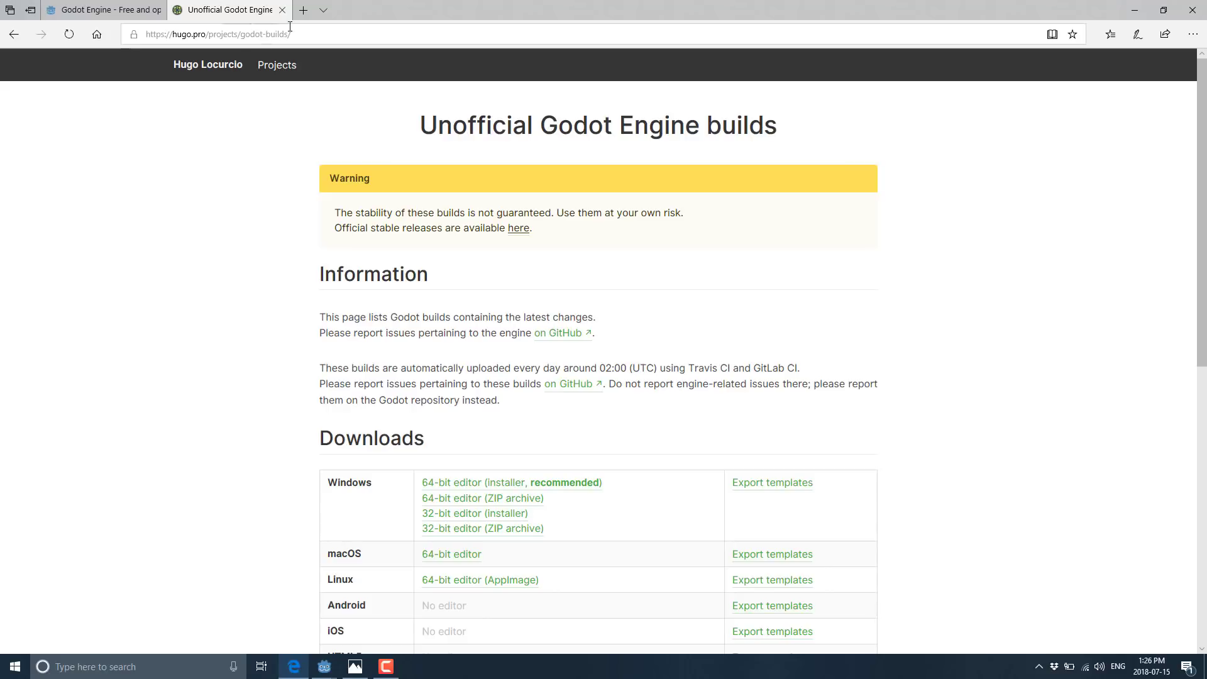
click(82, 8)
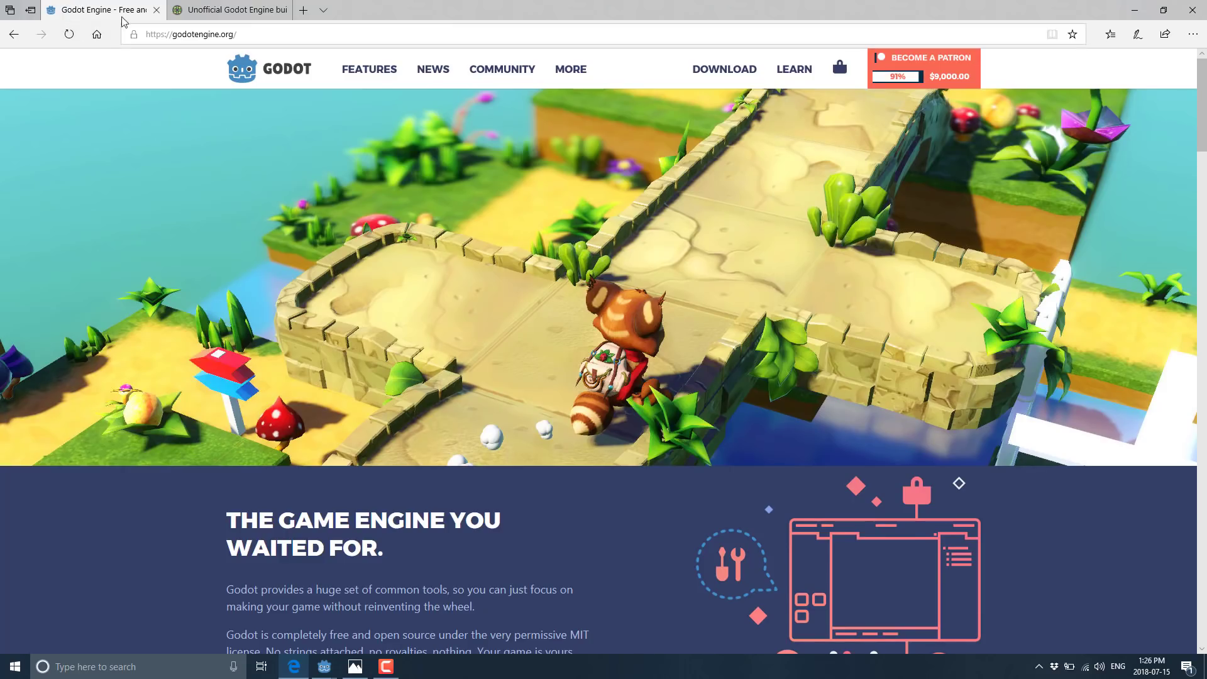
- Open the "Visual Shader Editor is back" article from the Godot news and read through its sections
click(433, 71)
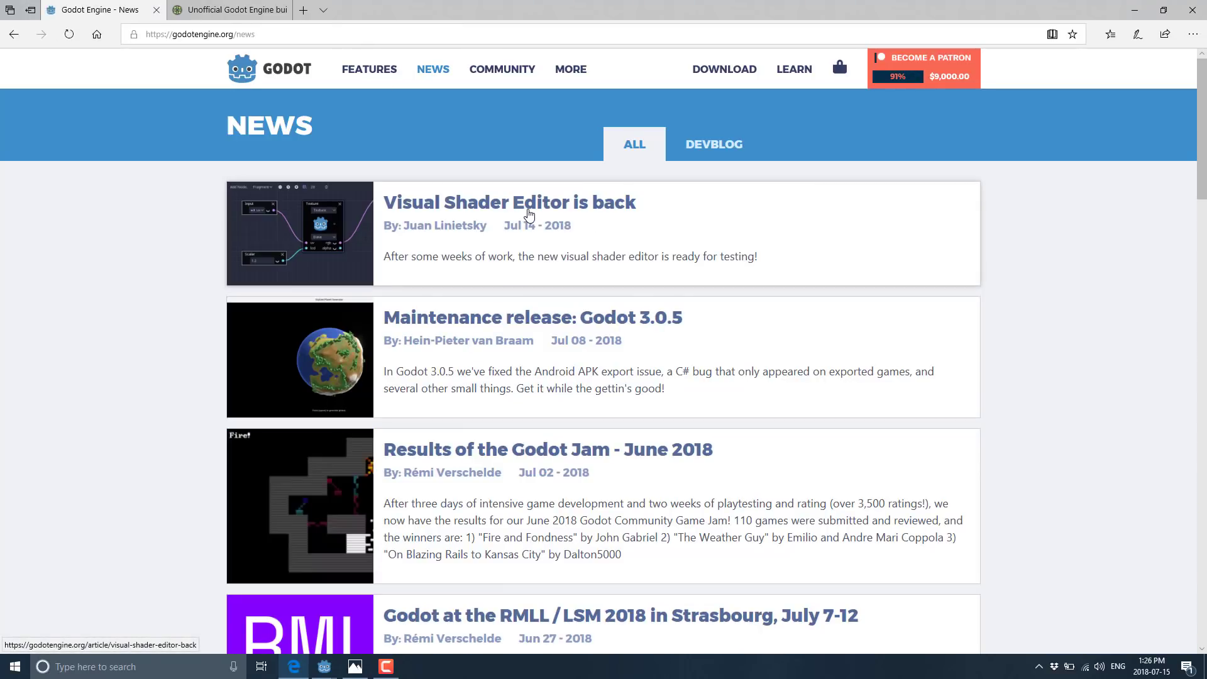
click(527, 208)
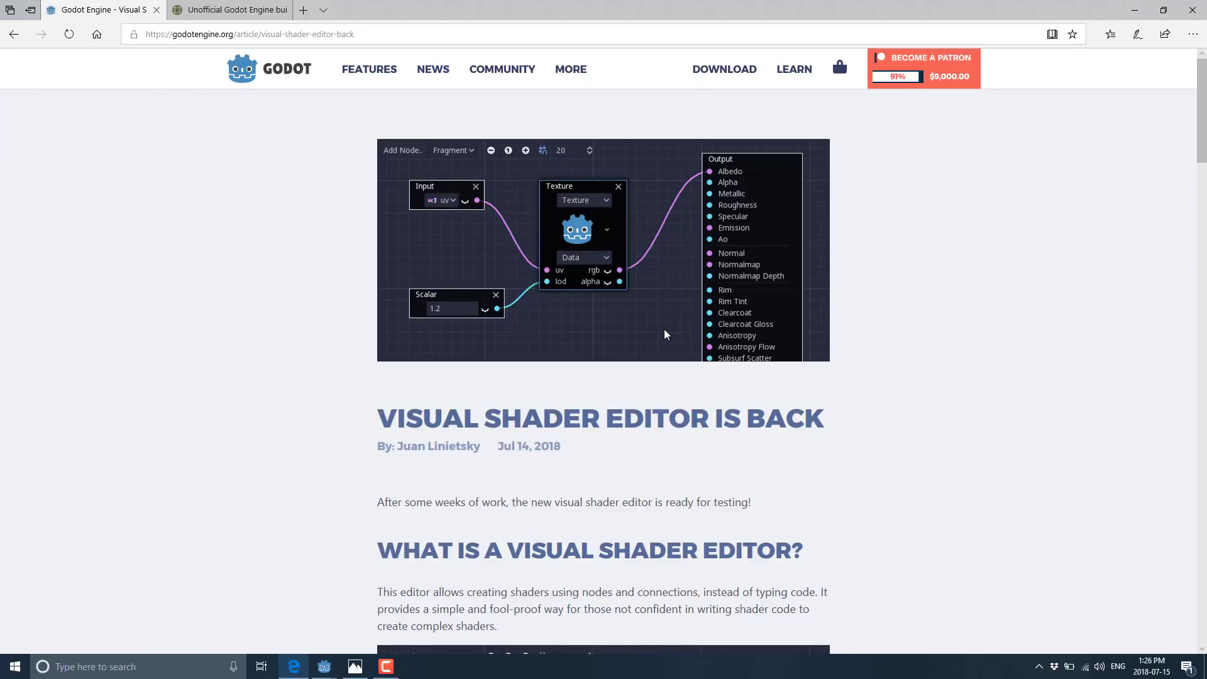
scroll(664, 330, down, 5)
scroll(775, 412, down, 5)
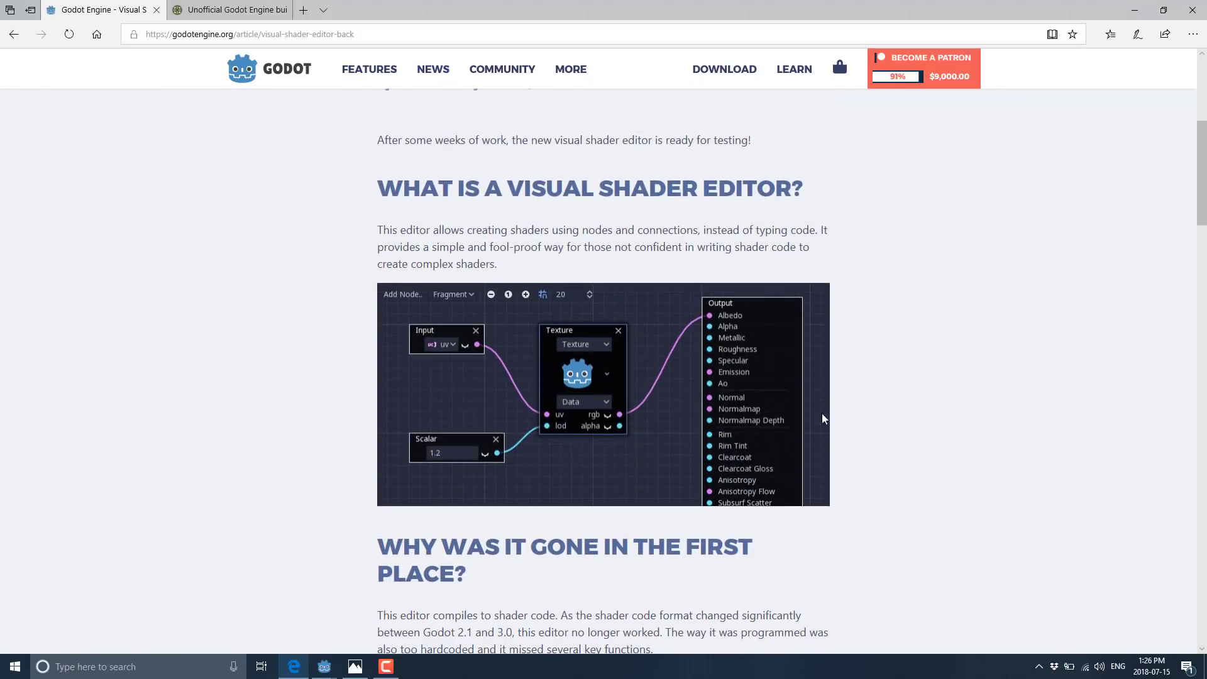
scroll(831, 509, down, 17)
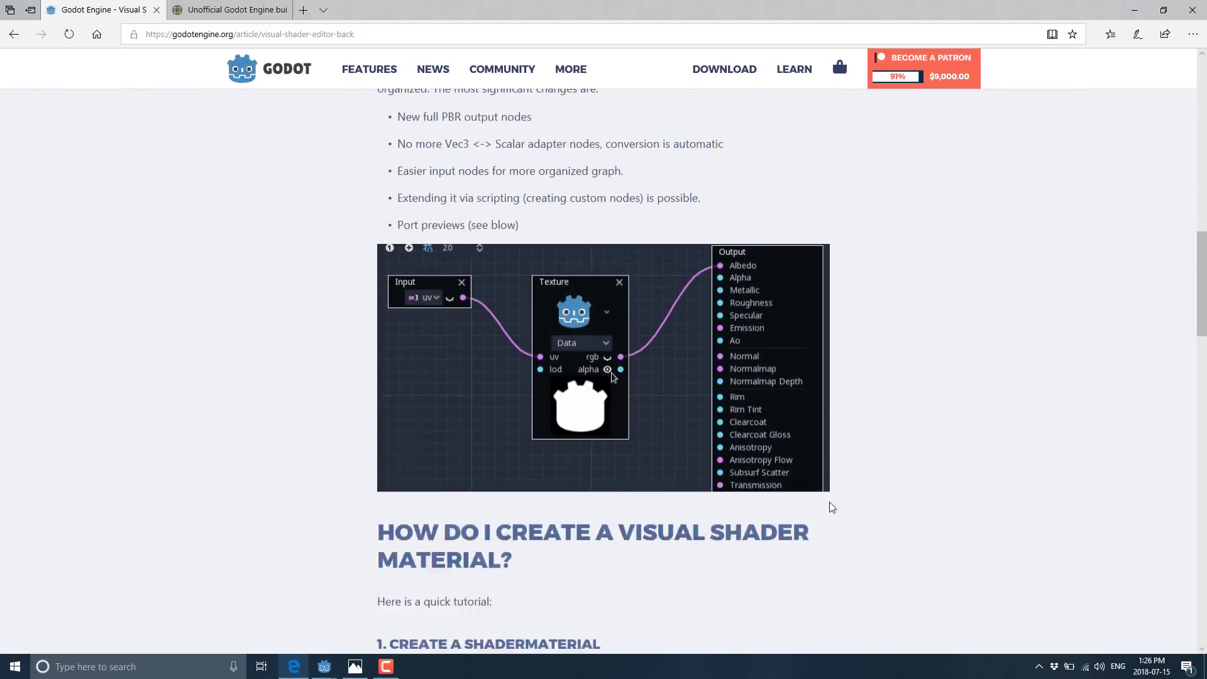
scroll(828, 478, down, 10)
scroll(826, 470, down, 2)
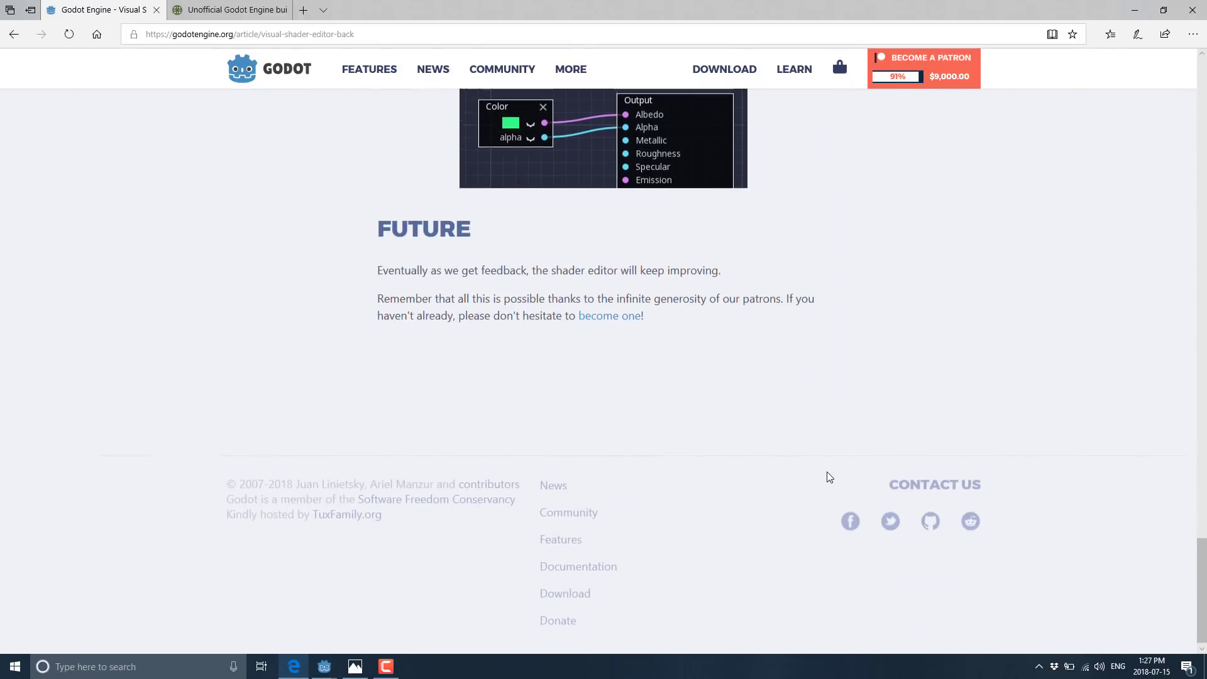
scroll(827, 472, up, 16)
scroll(827, 473, up, 8)
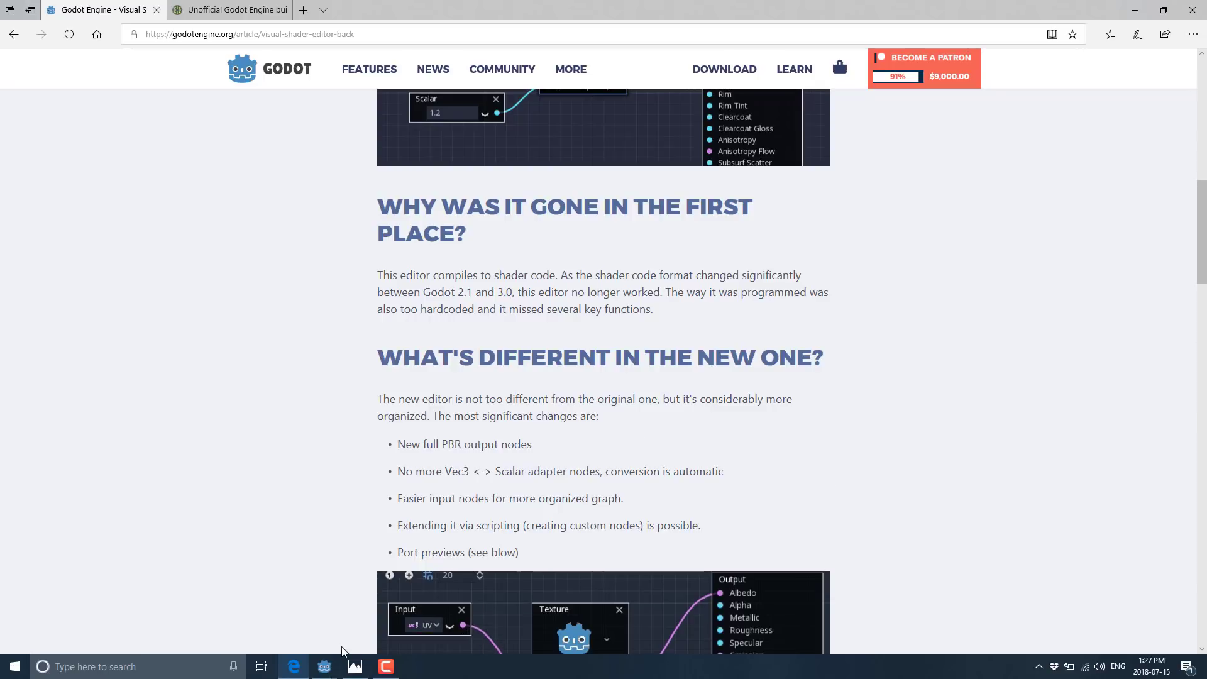
- Switch to the Godot editor and add a MeshInstance as a child of the root Node
mouse_move(327, 667)
click(359, 627)
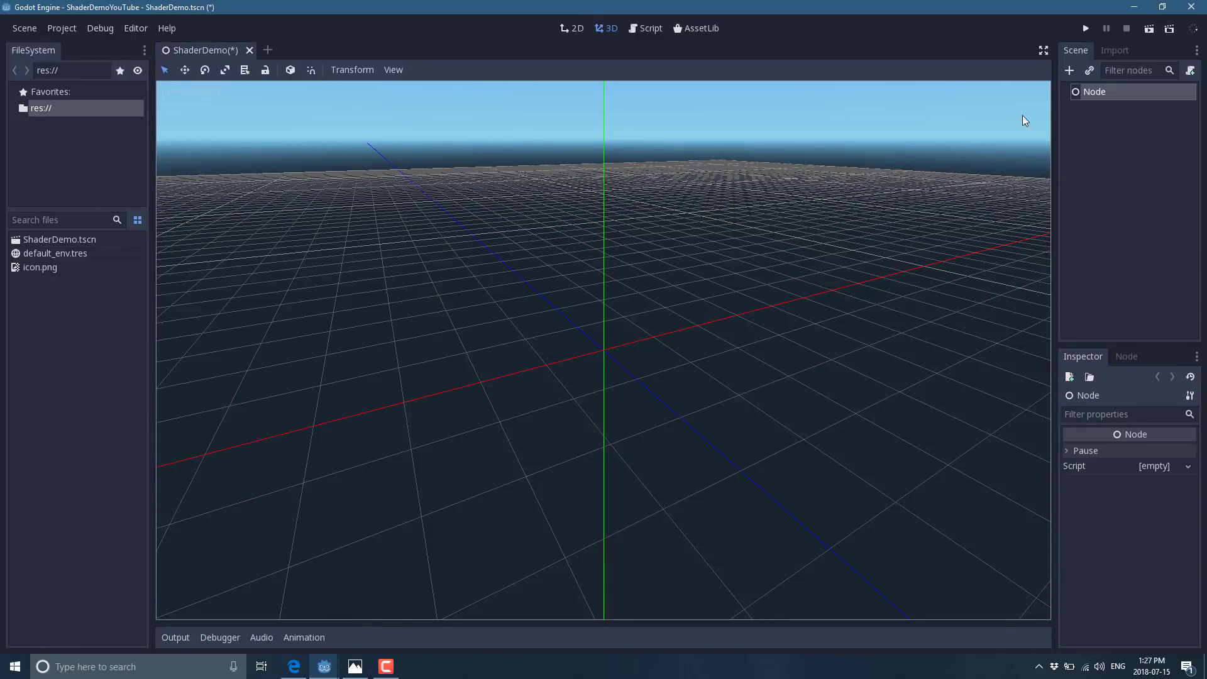
click(1062, 73)
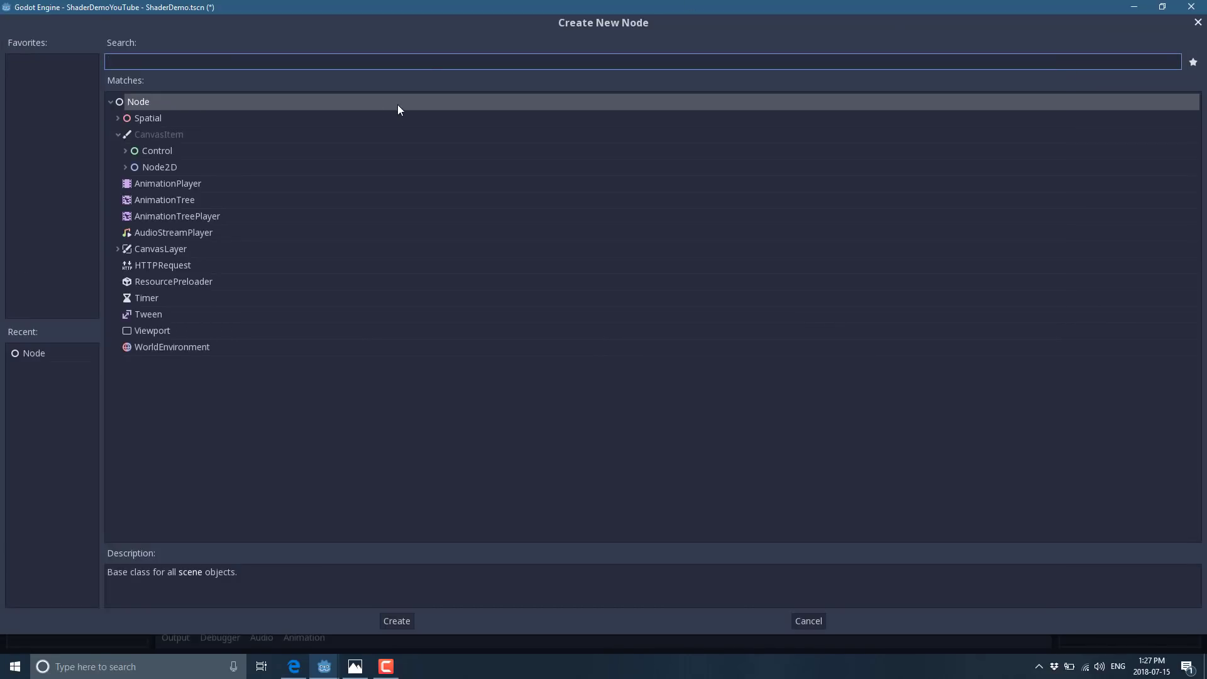
click(117, 119)
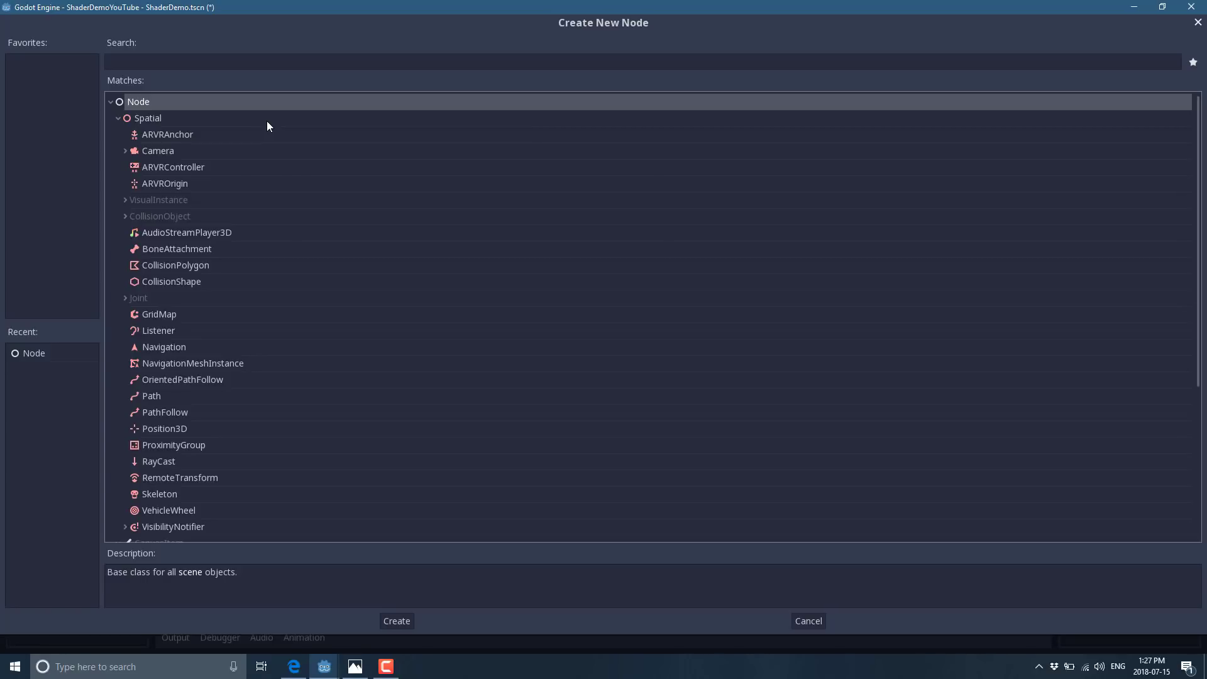
click(318, 63)
text(Mesh)
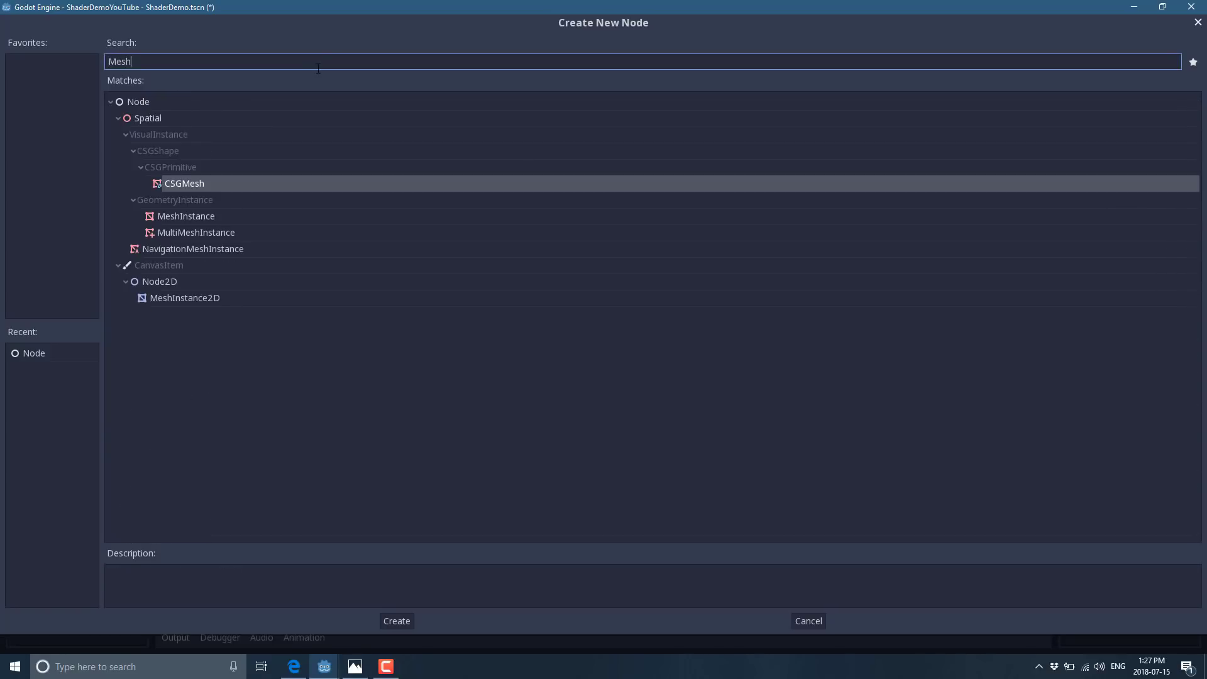
double_click(208, 217)
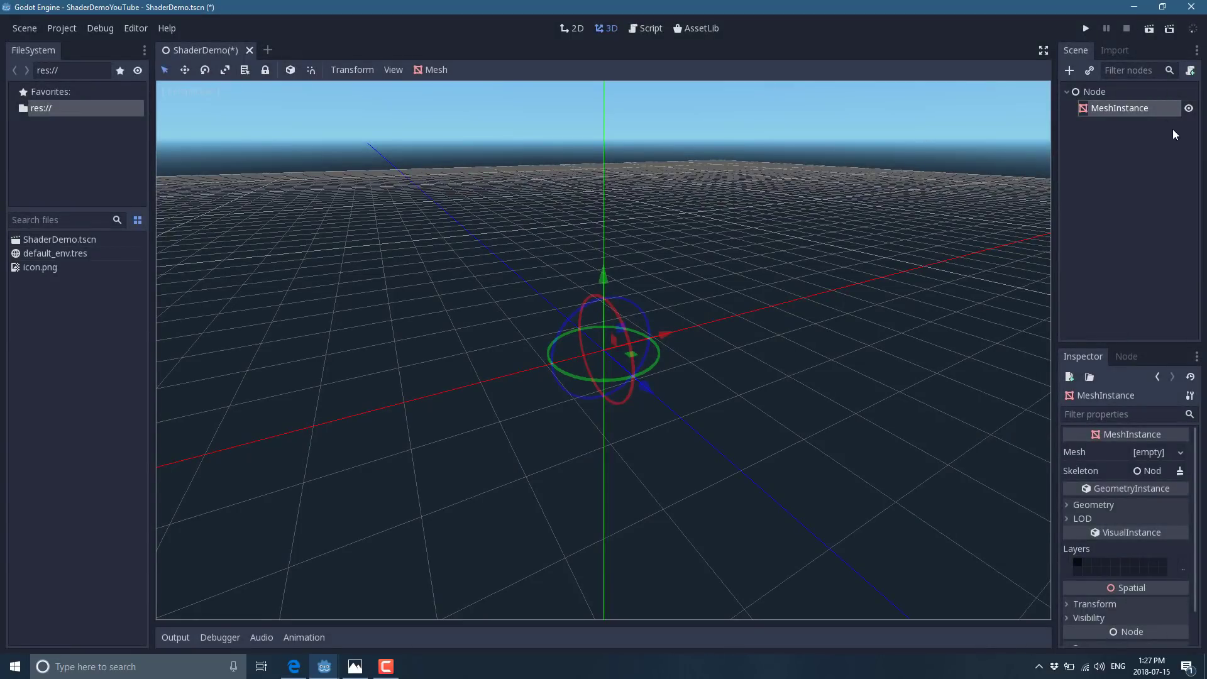
- Assign a new PlaneMesh to the MeshInstance's Mesh property and deselect the node in the scene tree
click(1181, 453)
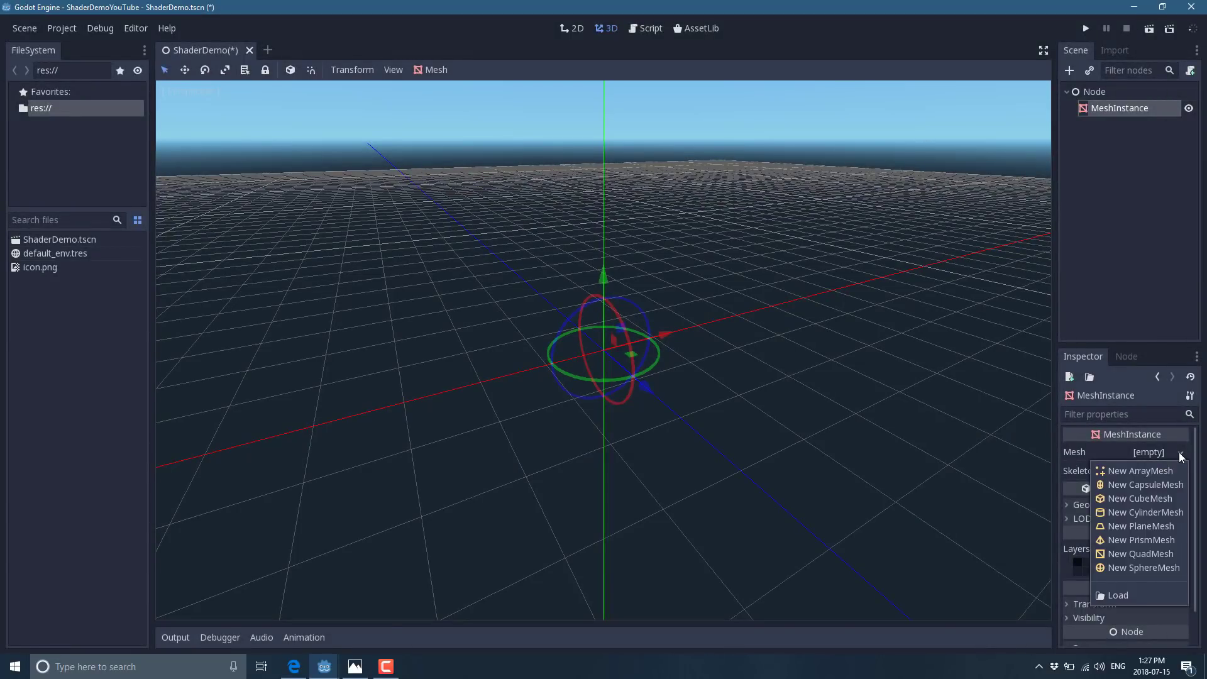
click(1148, 527)
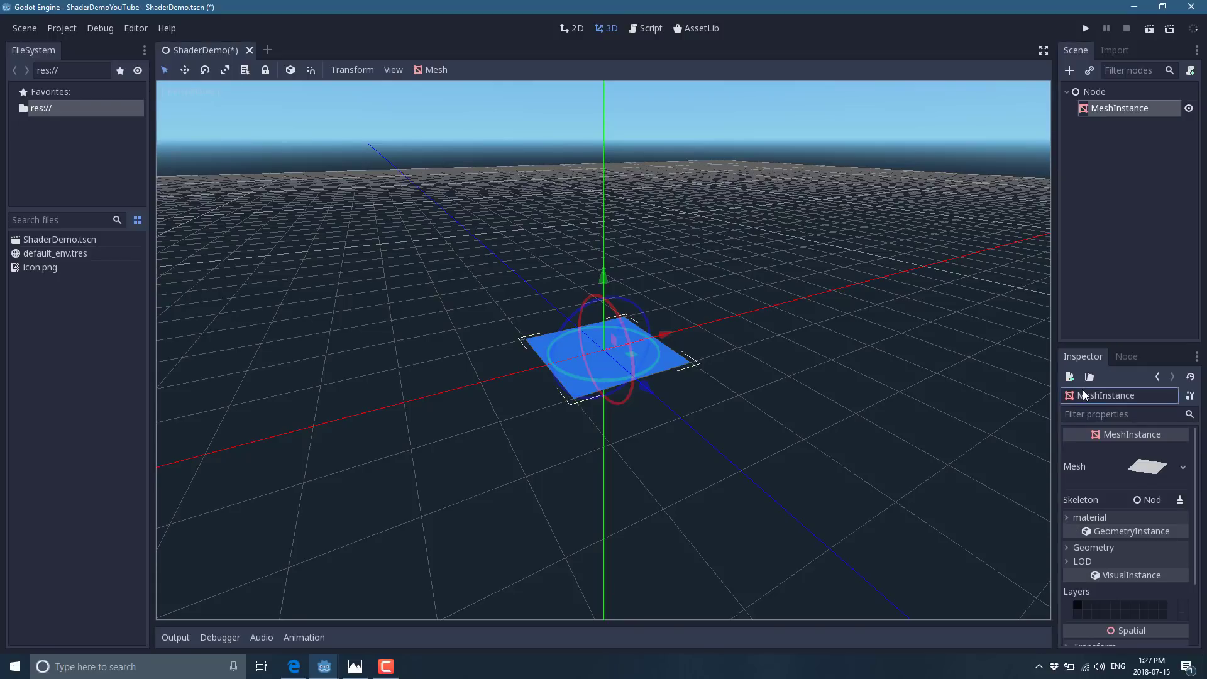
click(1135, 145)
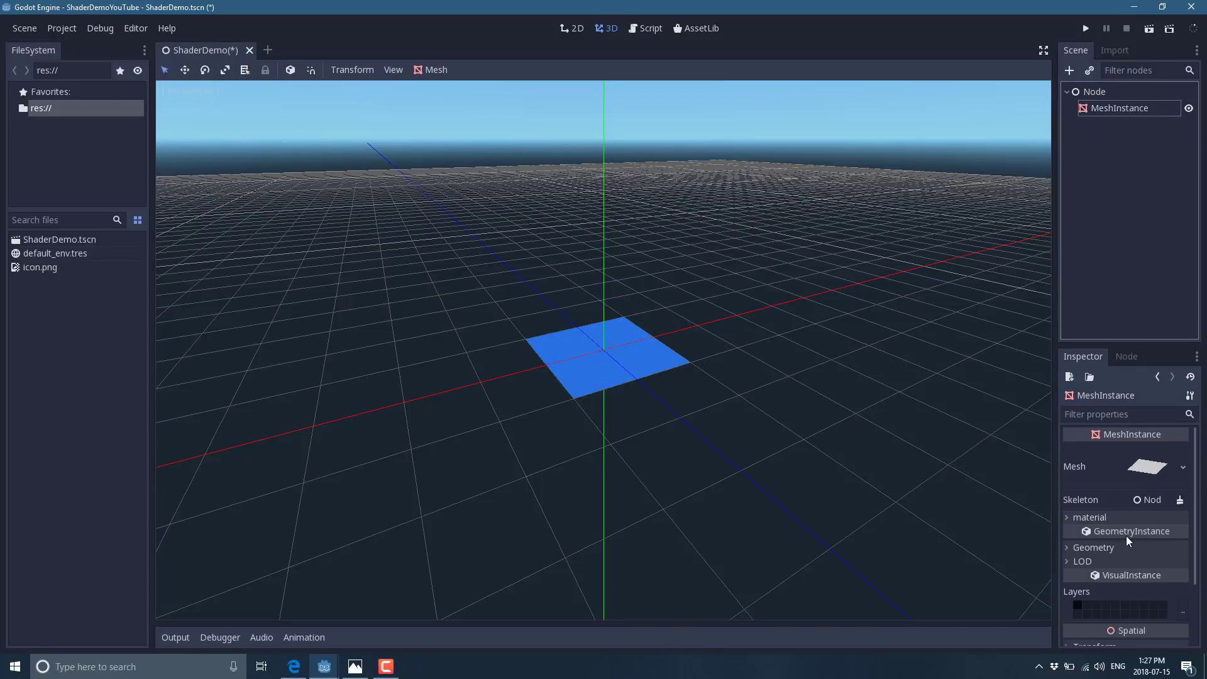
- Assign a new ShaderMaterial to the plane's material slot 0 and open it for editing
click(1074, 522)
click(1159, 534)
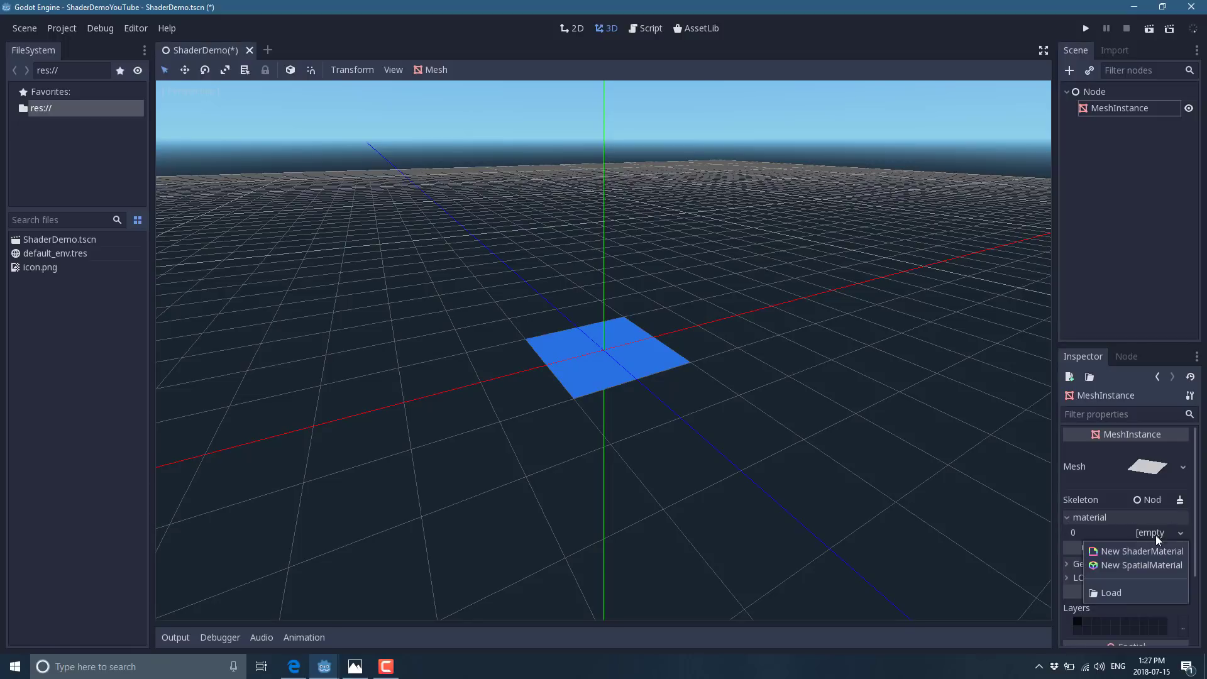
click(1119, 563)
click(1183, 547)
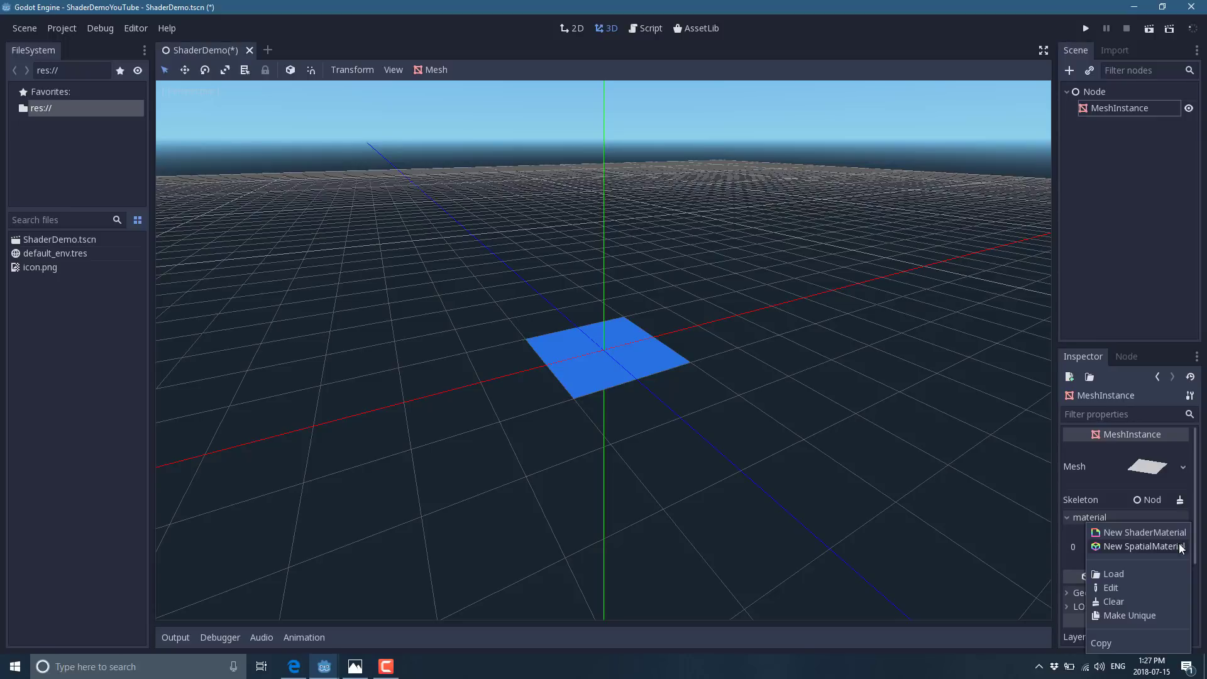
click(1121, 591)
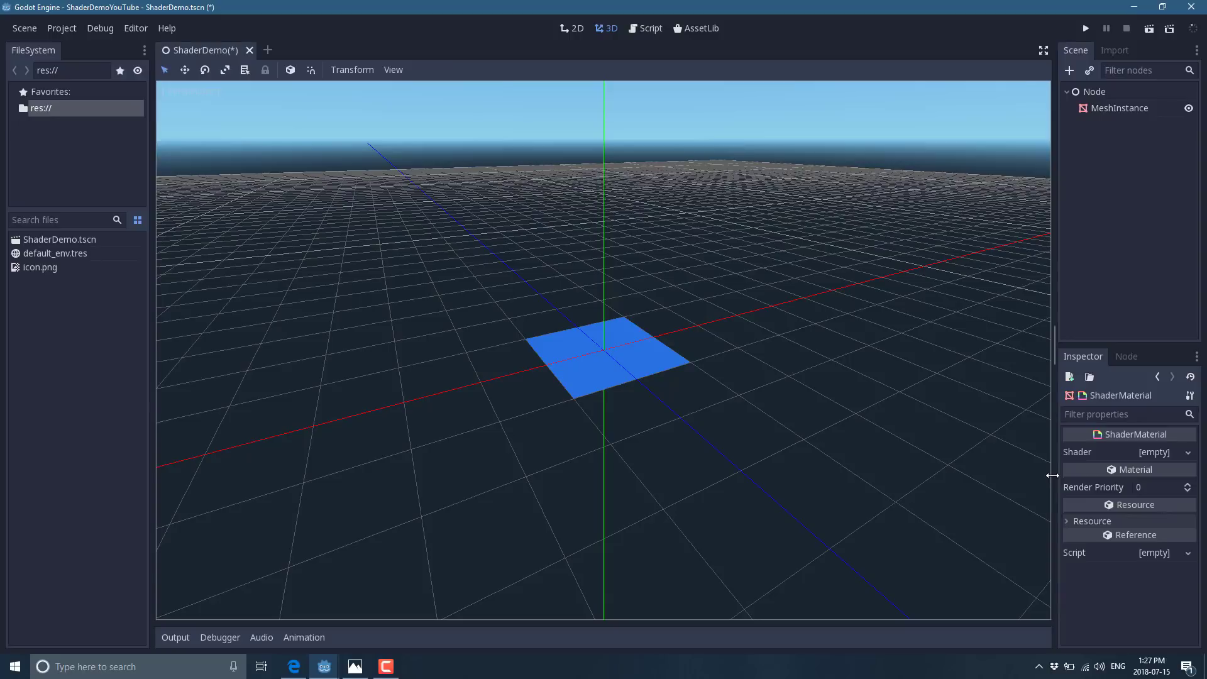
- Widen the property area, assign a new VisualShader to the ShaderMaterial, and open it for editing
drag(1054, 481, 899, 480)
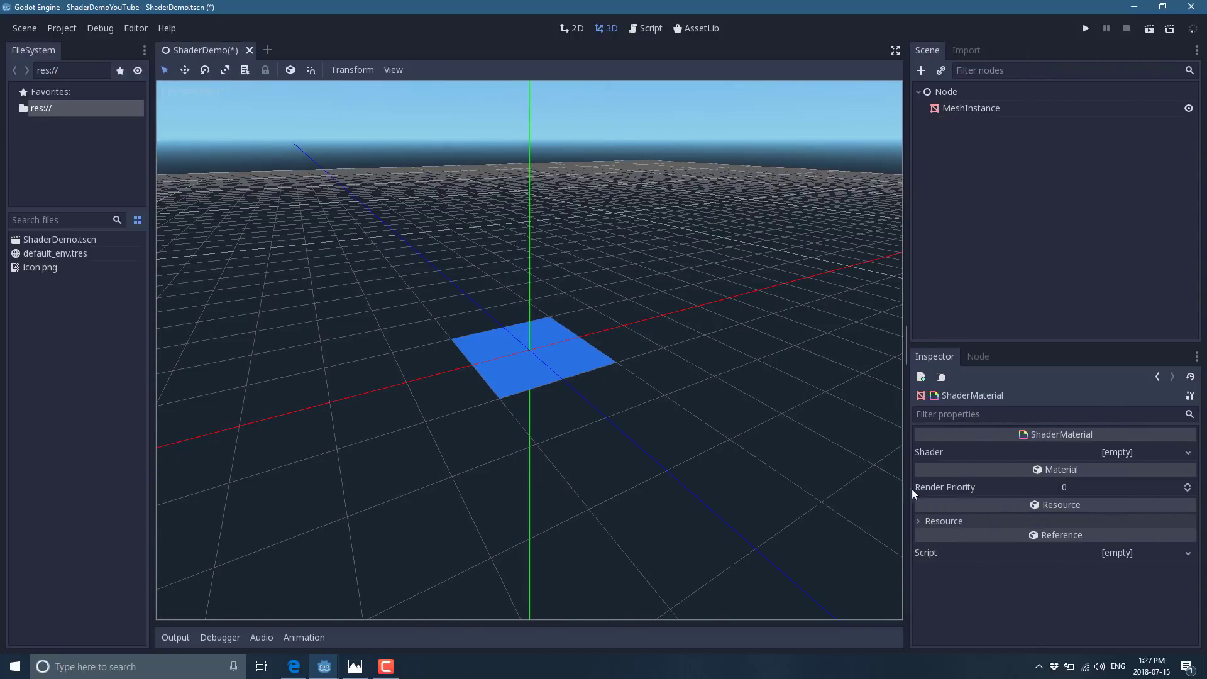
click(1188, 452)
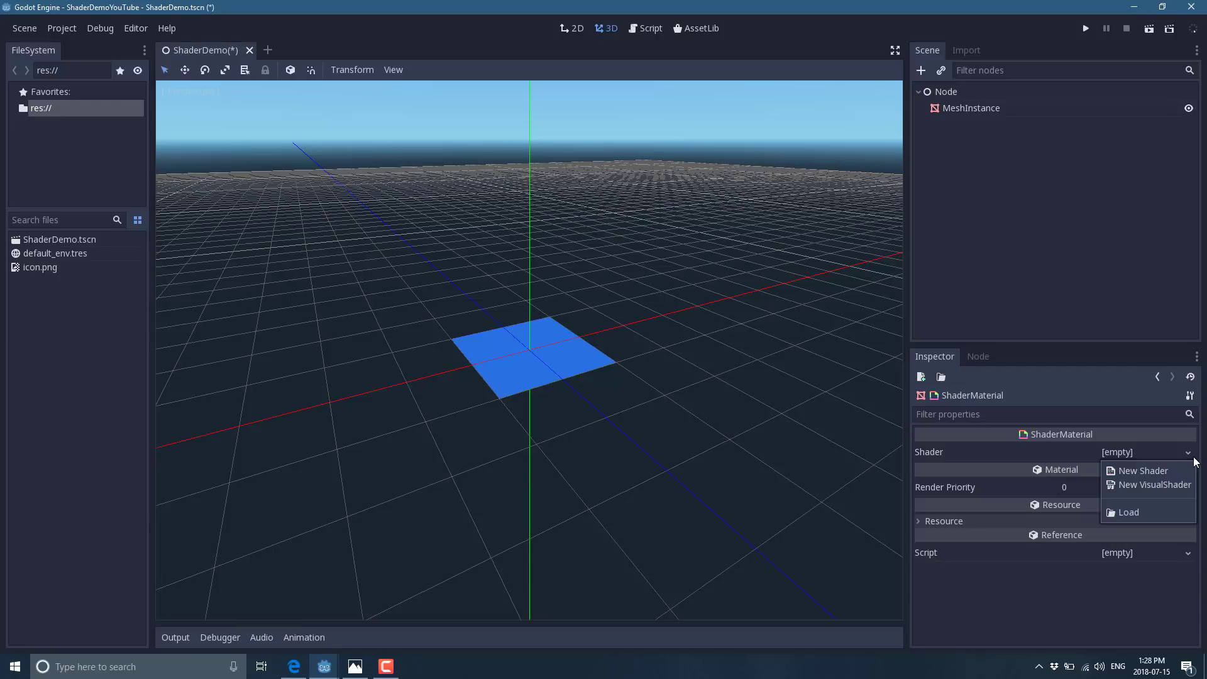
click(1170, 493)
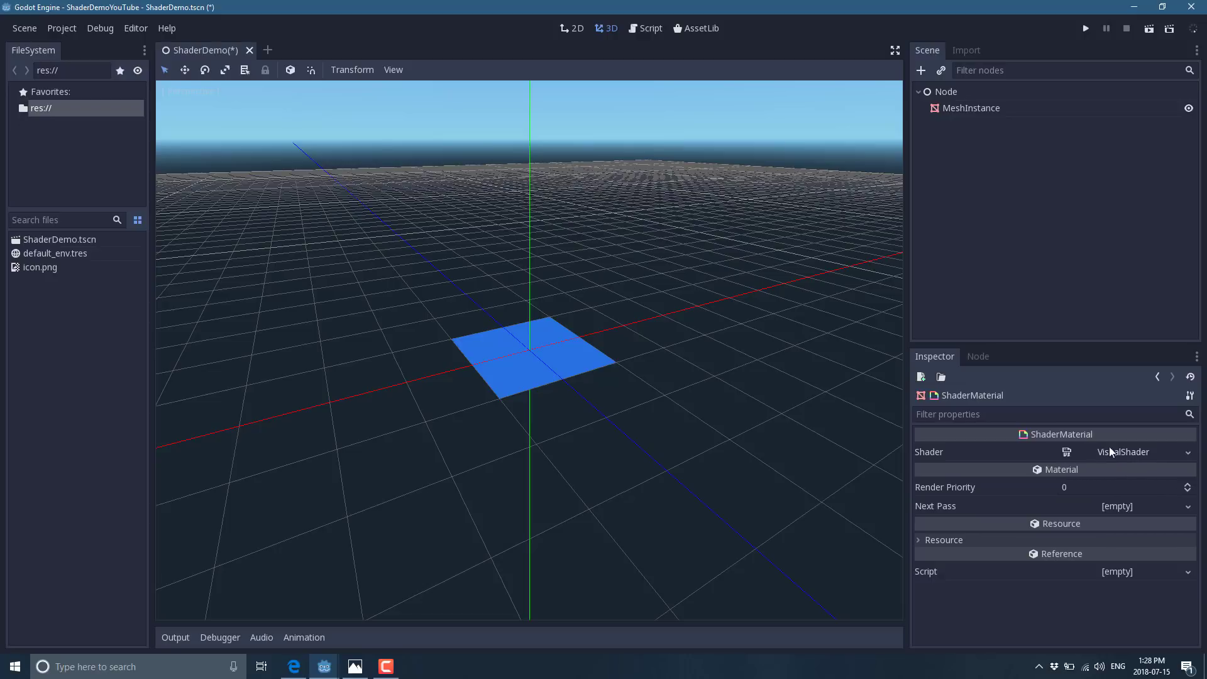
click(1188, 453)
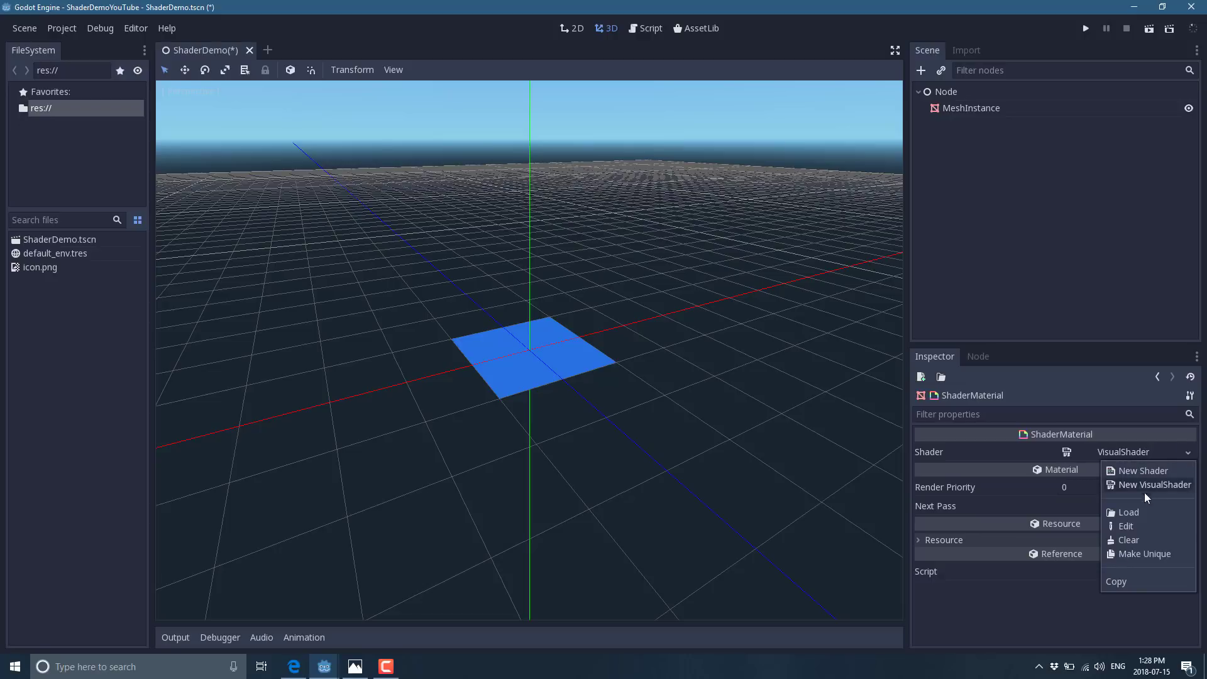
click(1134, 528)
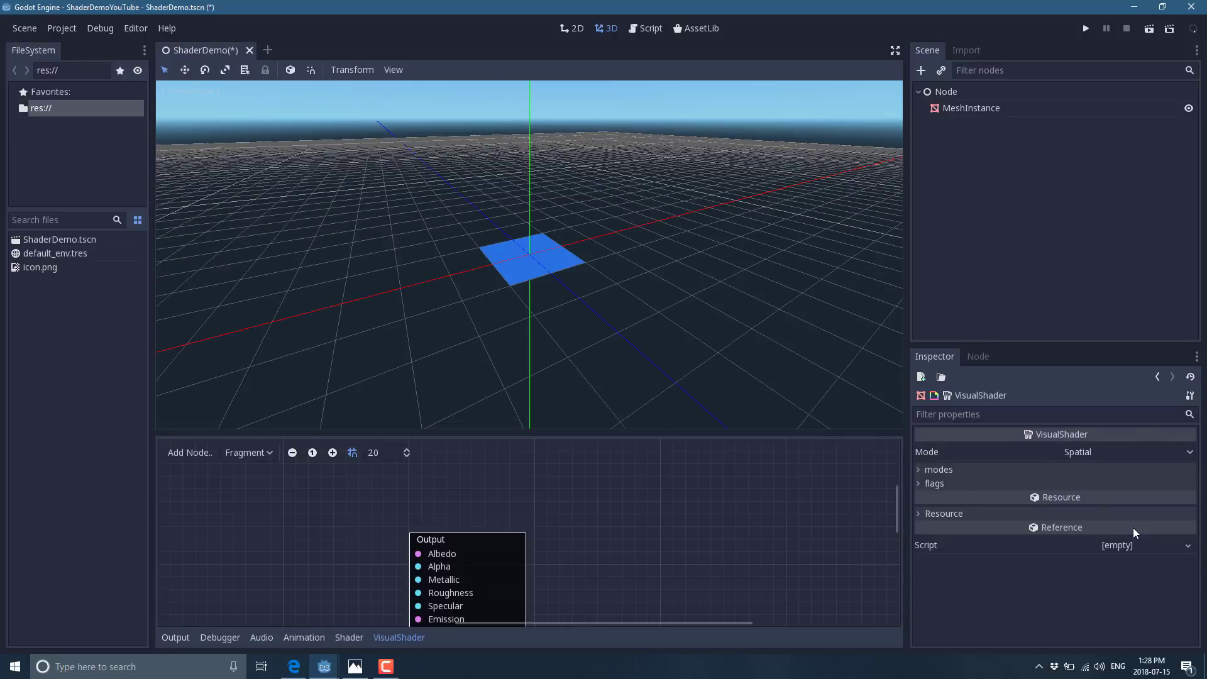
- Expand the VisualShader's modes and flags, enable Vertex Lighting, and review the available options
click(924, 471)
click(920, 577)
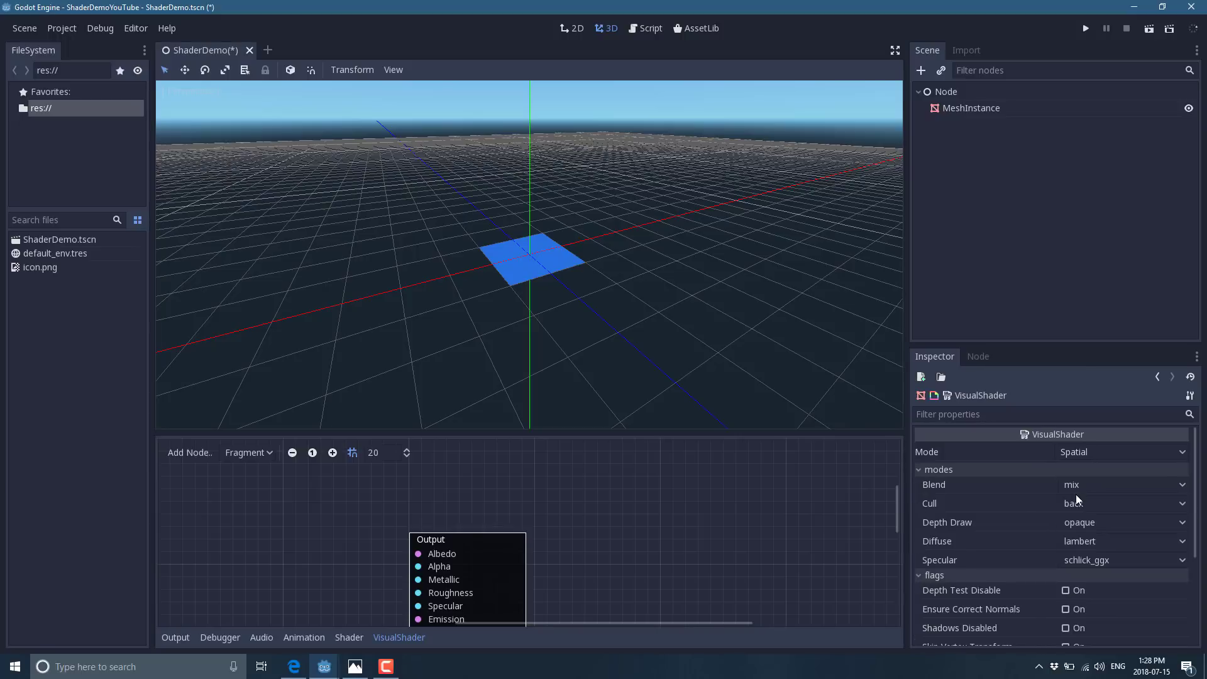
scroll(1044, 620, down, 3)
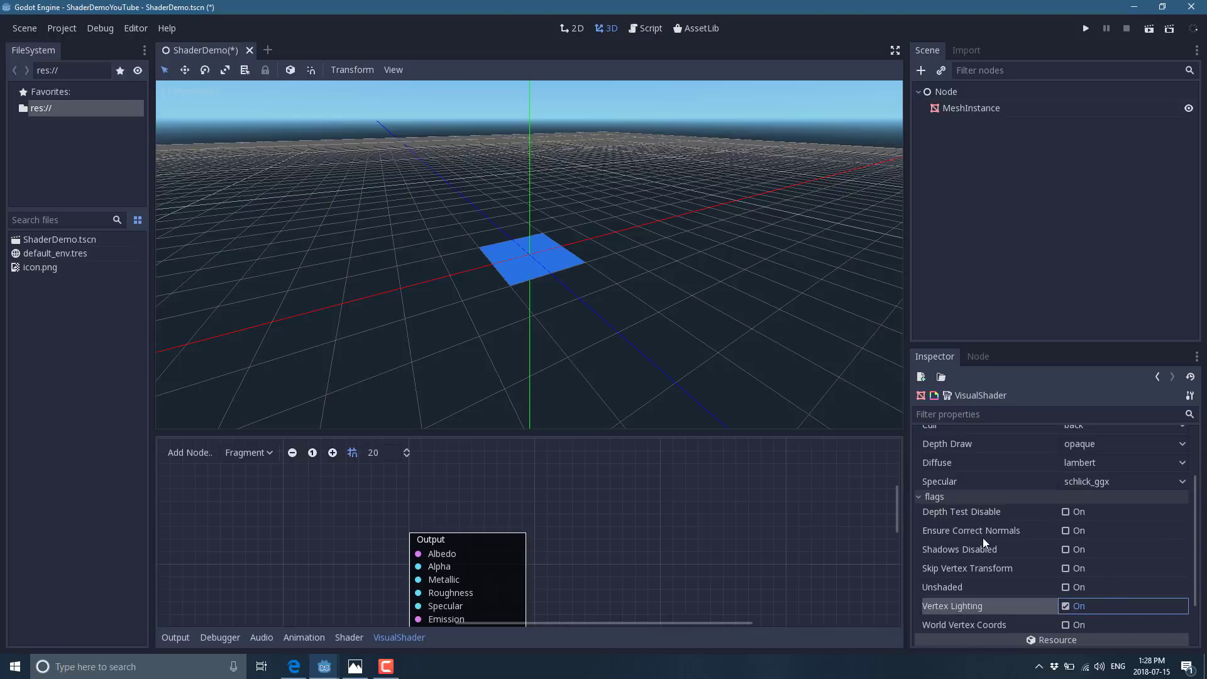
scroll(1016, 528, up, 2)
scroll(1016, 533, up, 1)
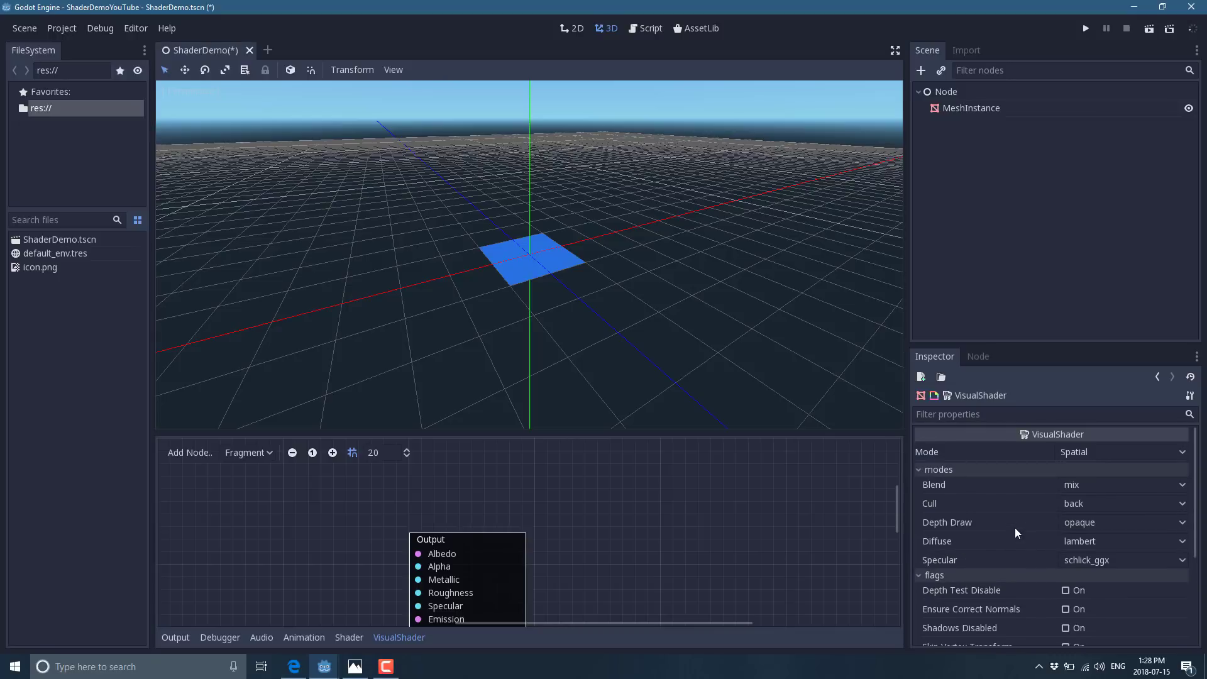
scroll(1016, 532, down, 1)
scroll(1016, 531, up, 1)
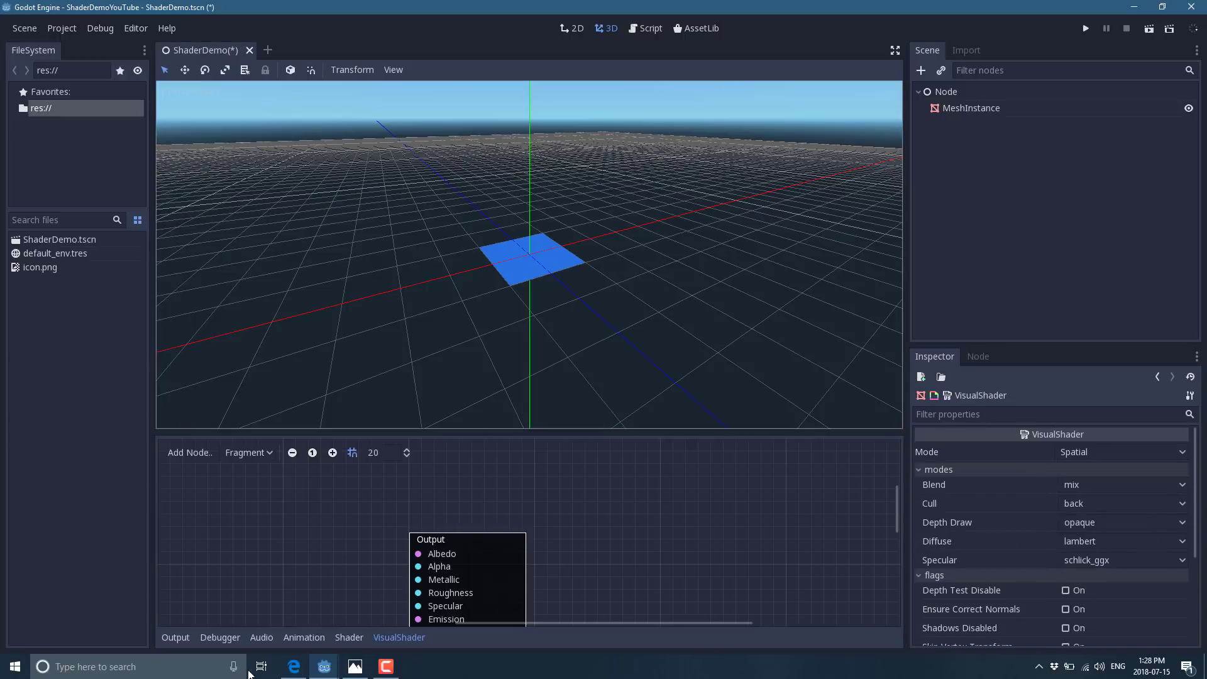
- Enlarge the shader graph area by shrinking the 3D view, and move the Output node further right
drag(544, 433, 577, 181)
drag(468, 293, 642, 292)
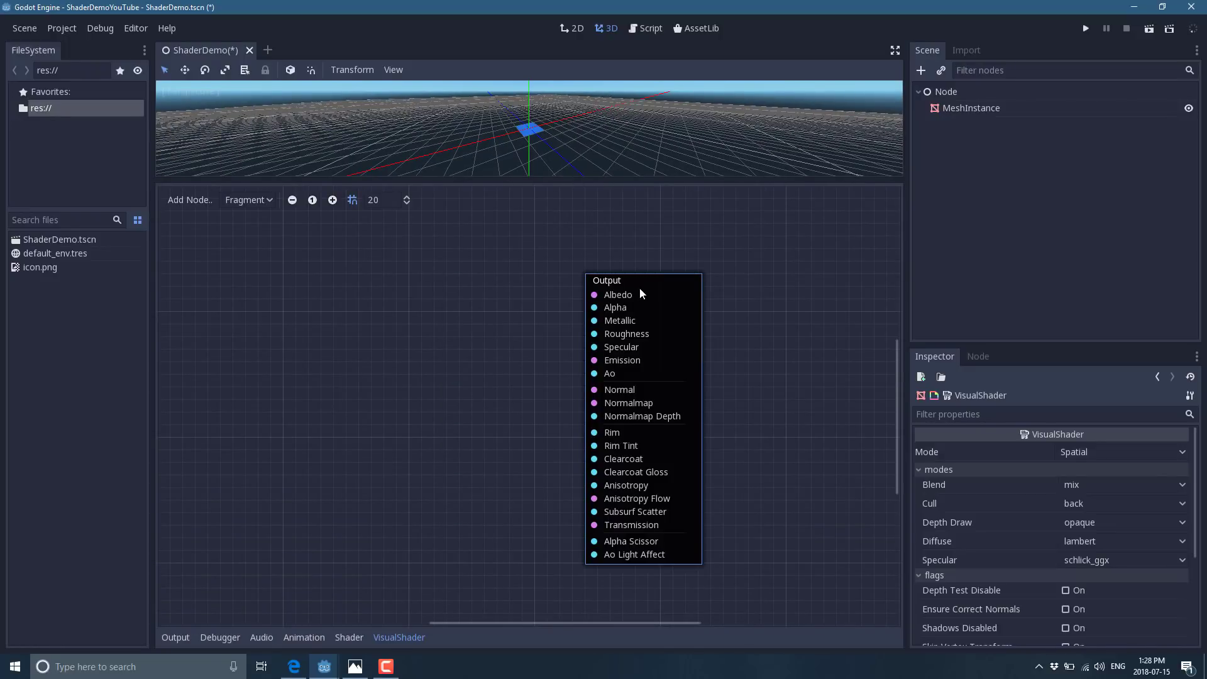
- Examine the Output node's ports for the Vertex and Light shader types, then return to Fragment
click(254, 200)
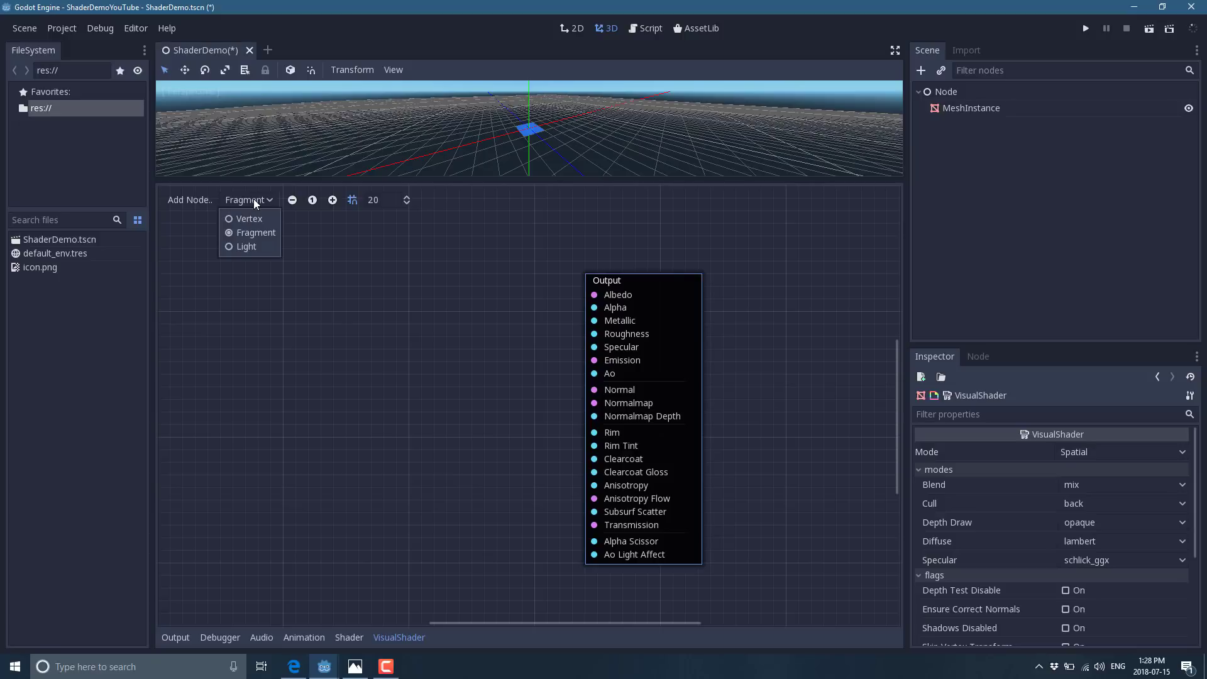
click(244, 218)
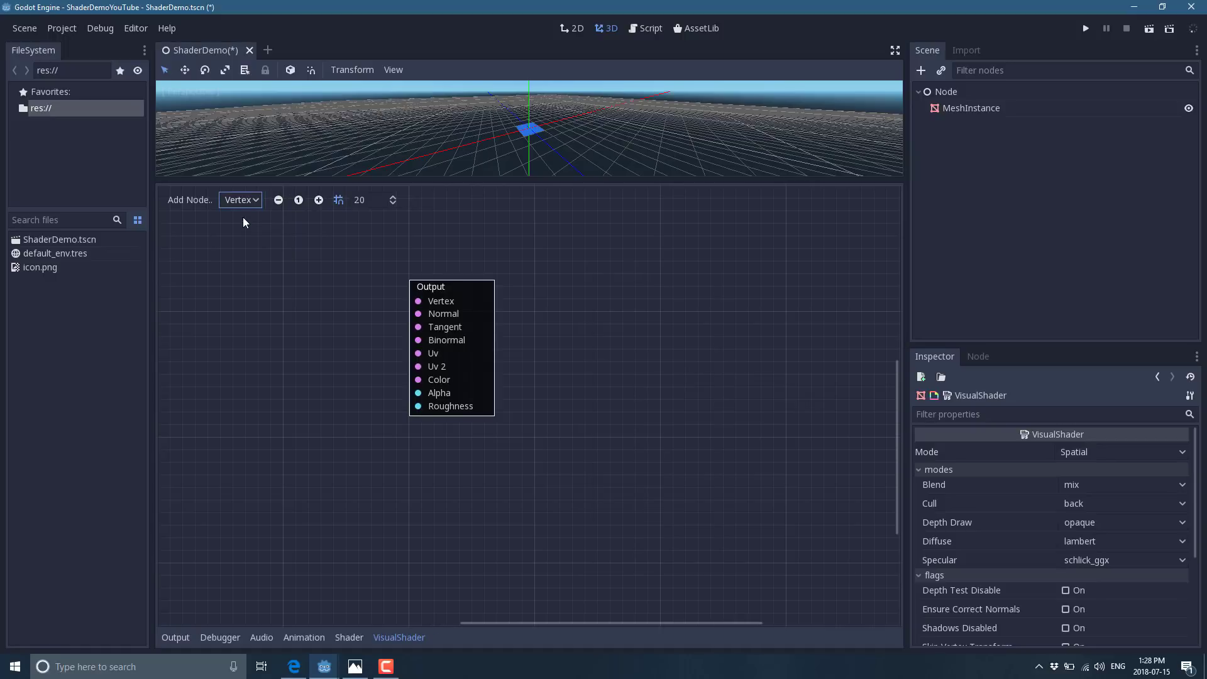
click(241, 200)
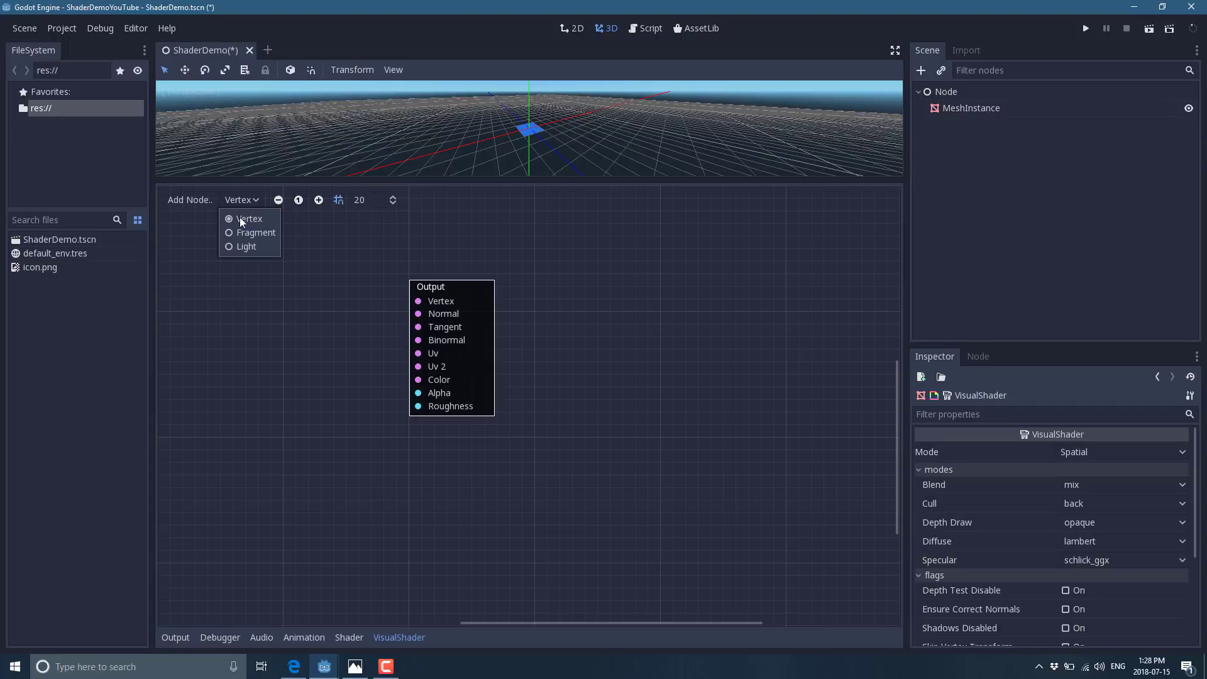
click(236, 244)
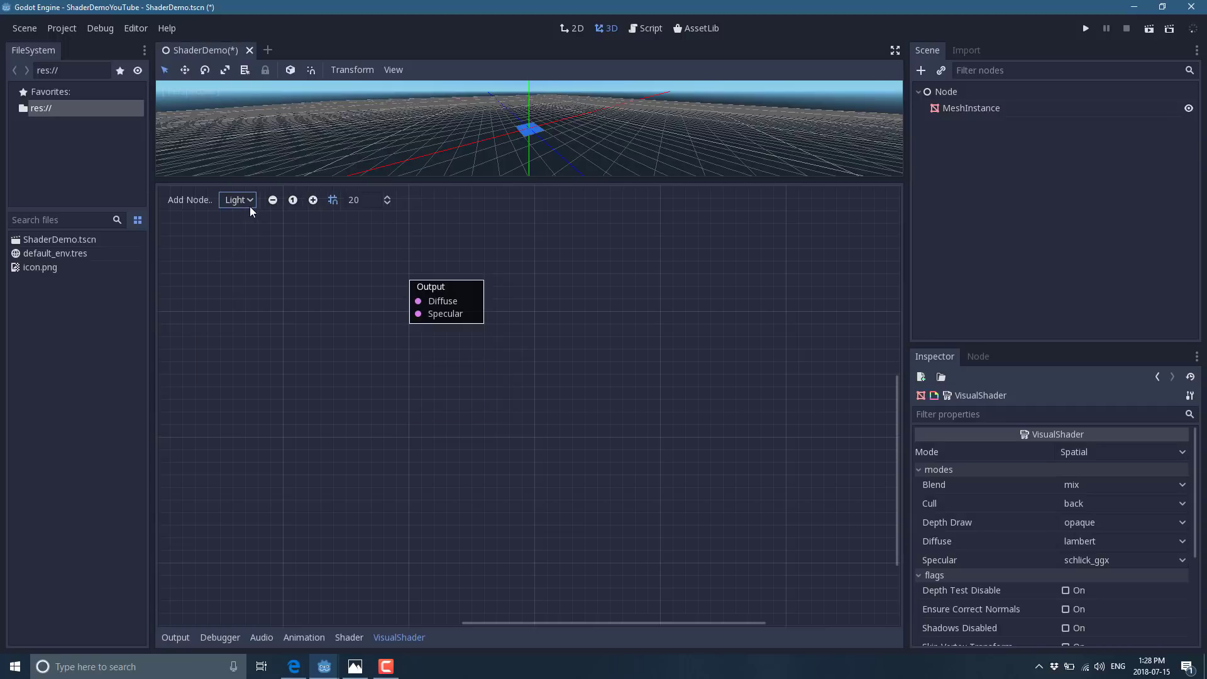
click(249, 202)
click(249, 231)
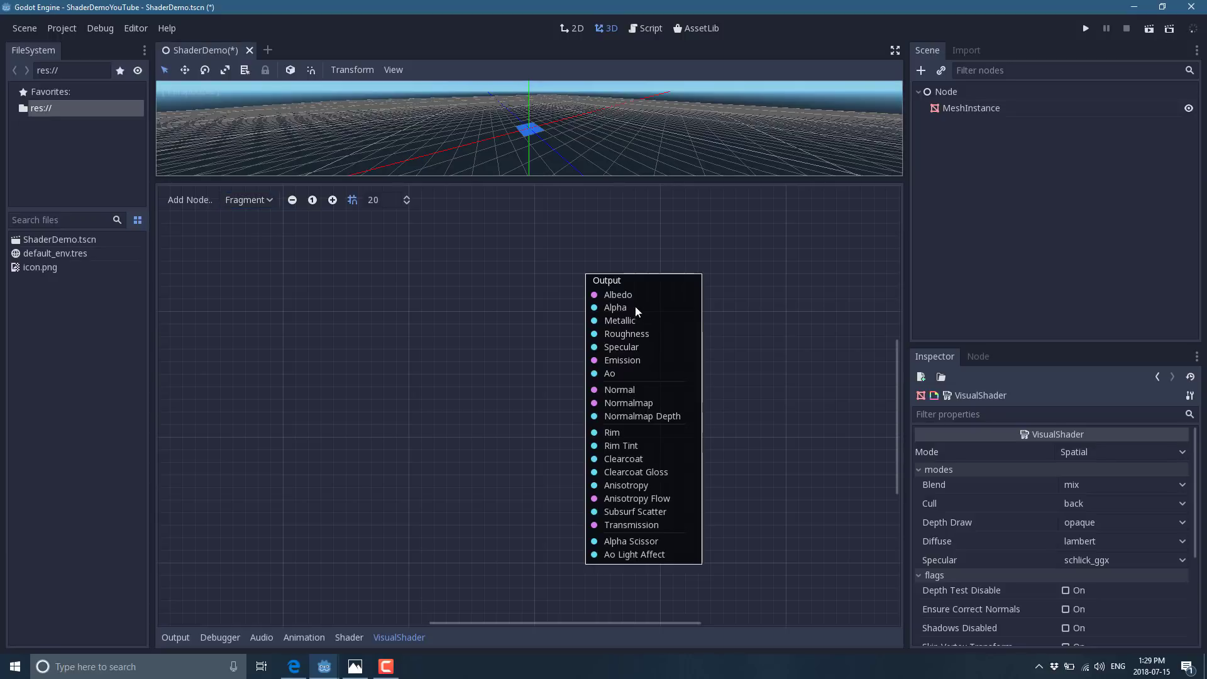
- Move the Output node further right, bring the plane closer, and enlarge the 3D view above the shader graph
mouse_move(646, 283)
mouse_down()
mouse_move(678, 277)
mouse_move(660, 265)
mouse_up()
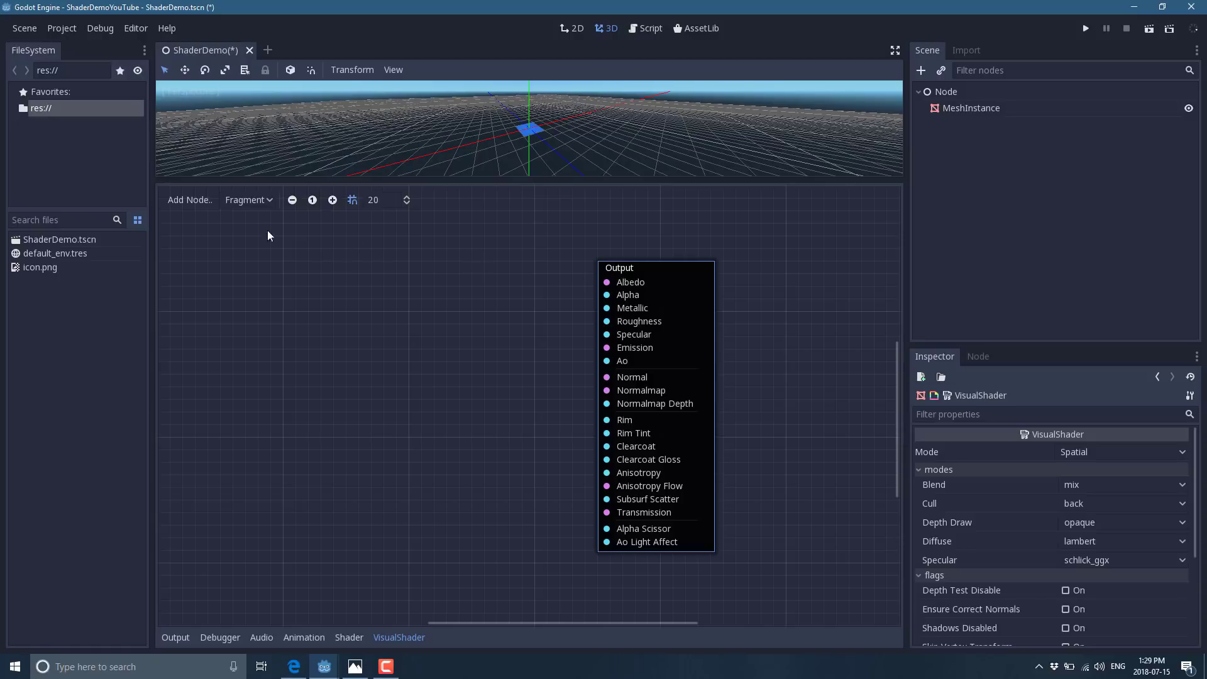
drag(607, 269, 657, 294)
drag(748, 291, 723, 253)
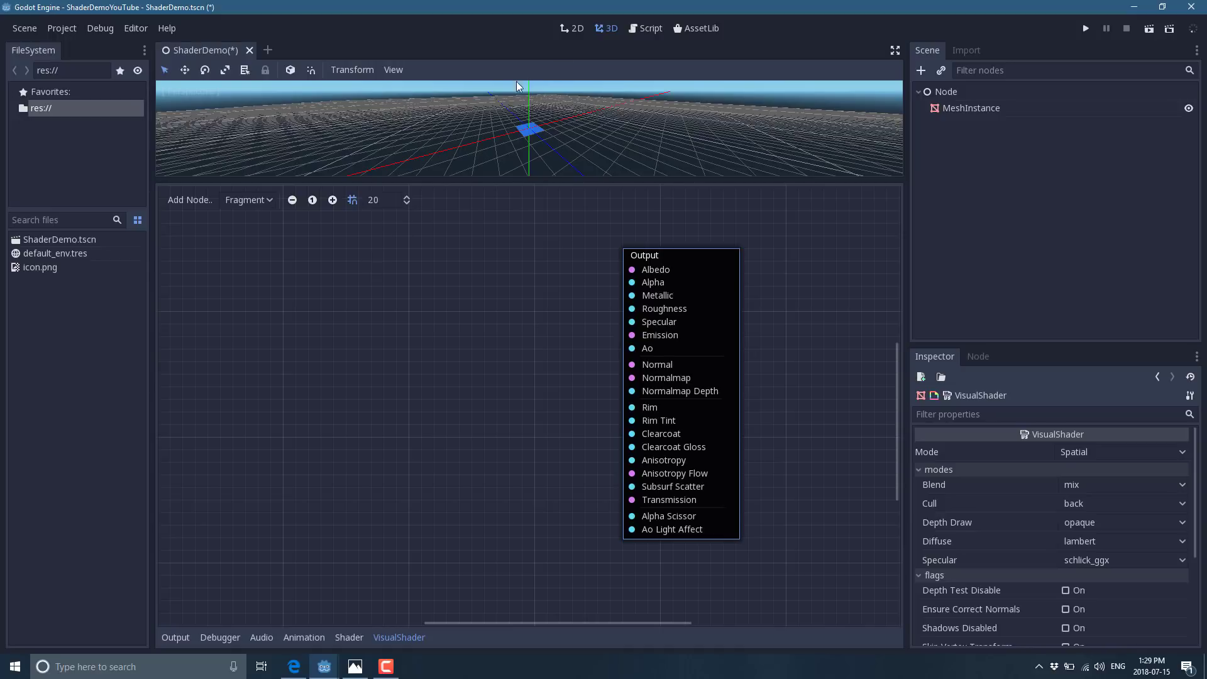
scroll(608, 105, up, 3)
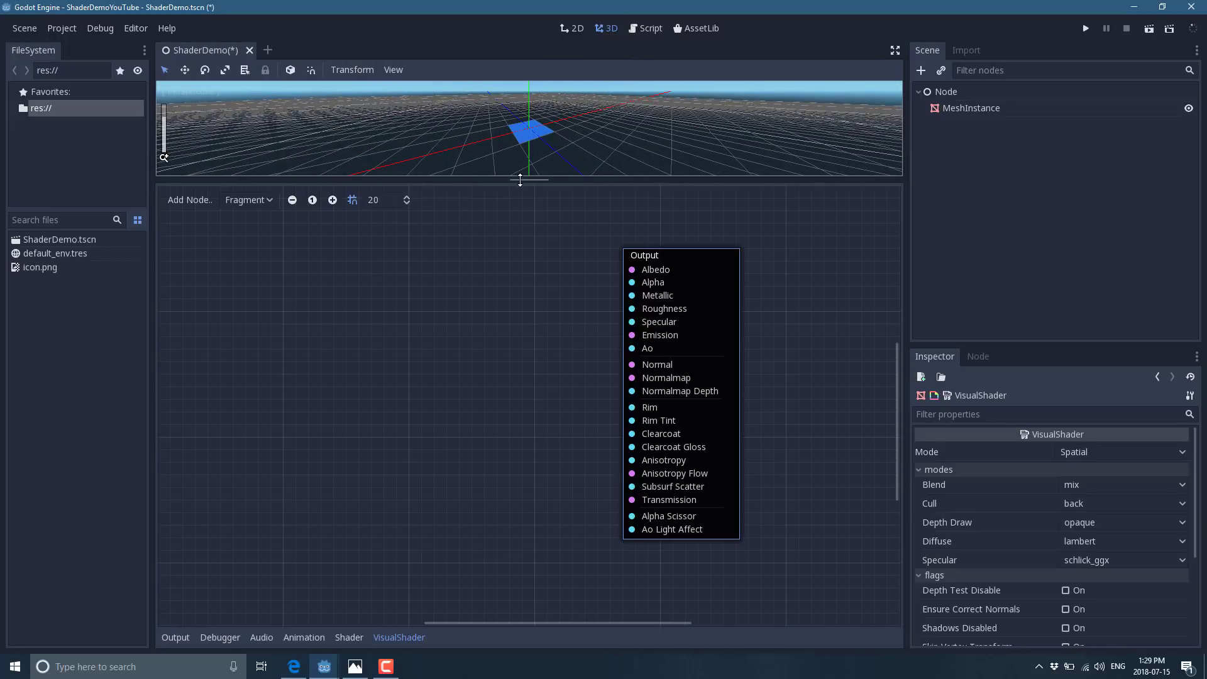
drag(514, 181, 515, 261)
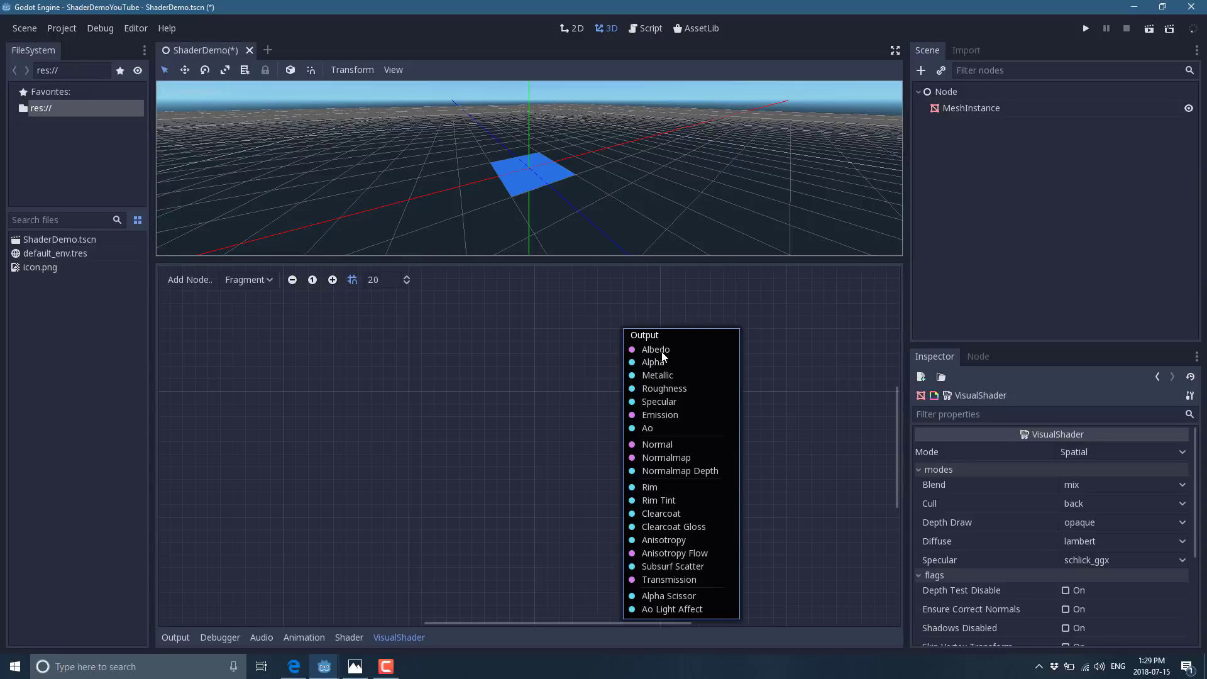
- Add a constant Texture node left of the Output node and load icon.png into it
click(180, 278)
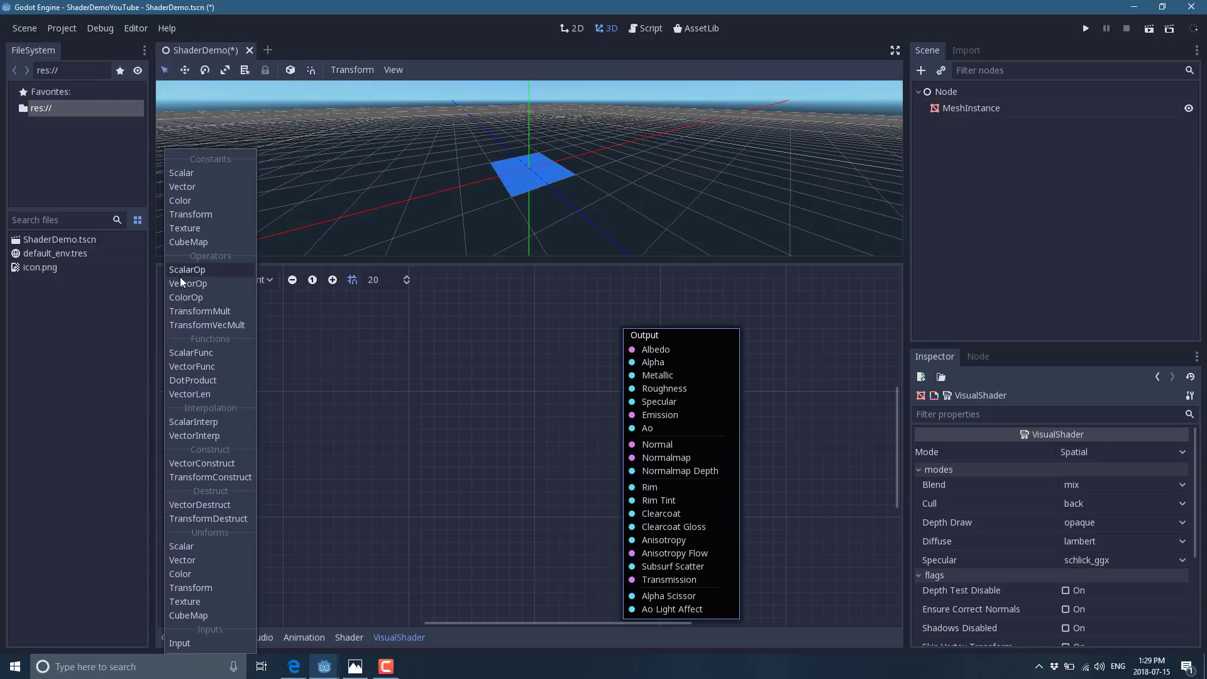
click(182, 228)
drag(581, 458, 360, 365)
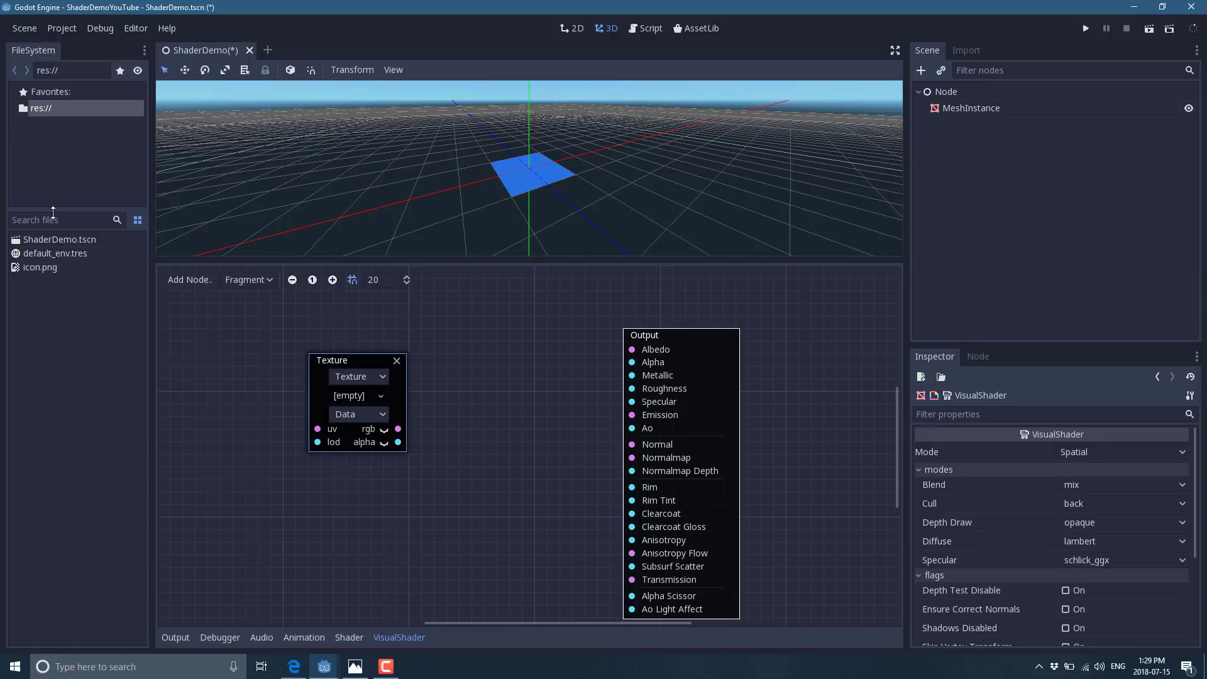
drag(38, 268, 395, 360)
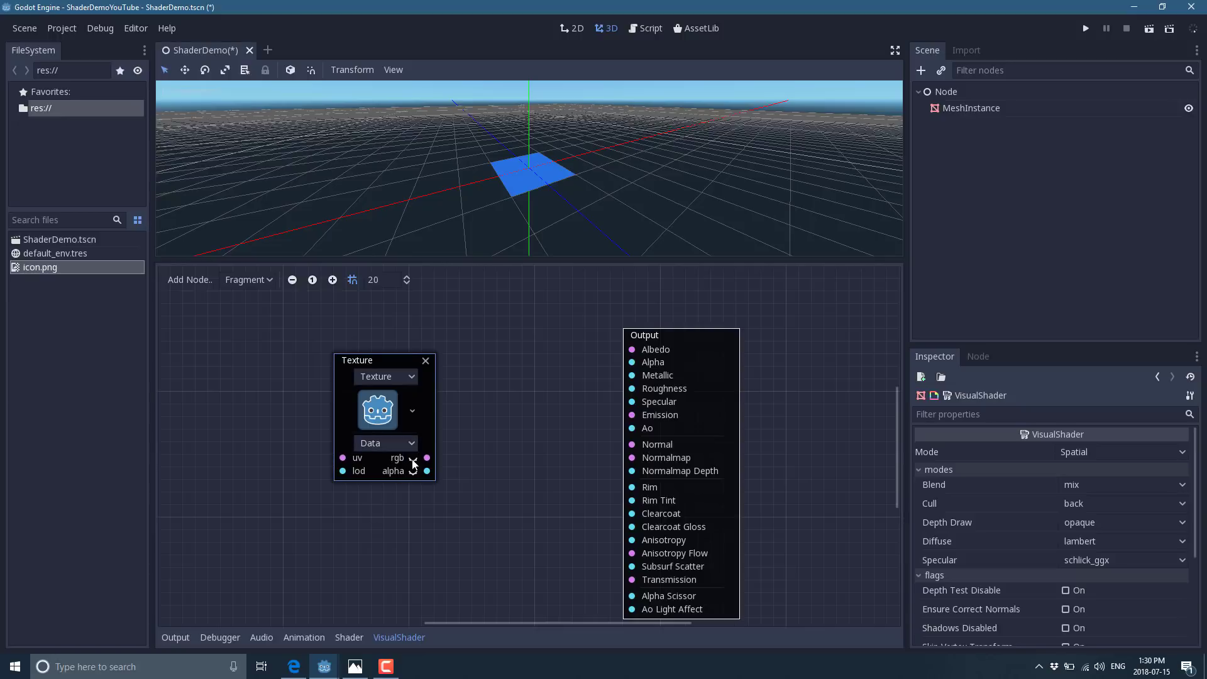
- Connect the Texture node's rgb output to the Output node's Albedo and inspect the plane up close
drag(427, 458, 635, 350)
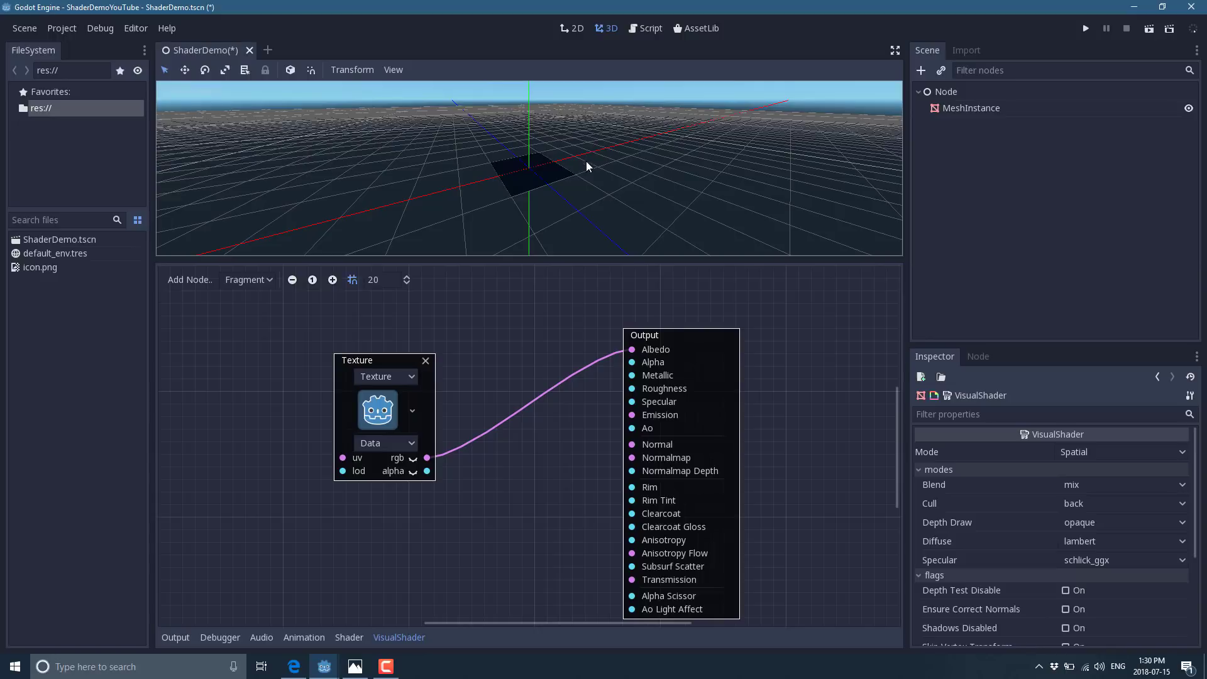
scroll(521, 163, up, 5)
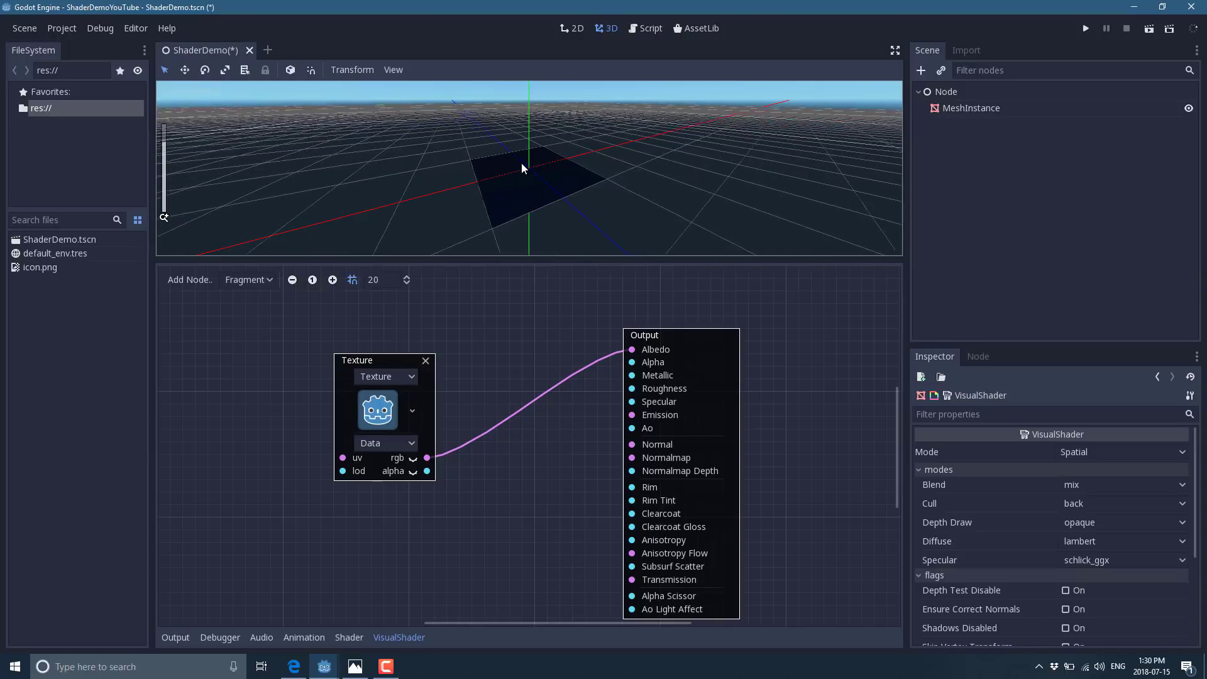
scroll(521, 163, down, 2)
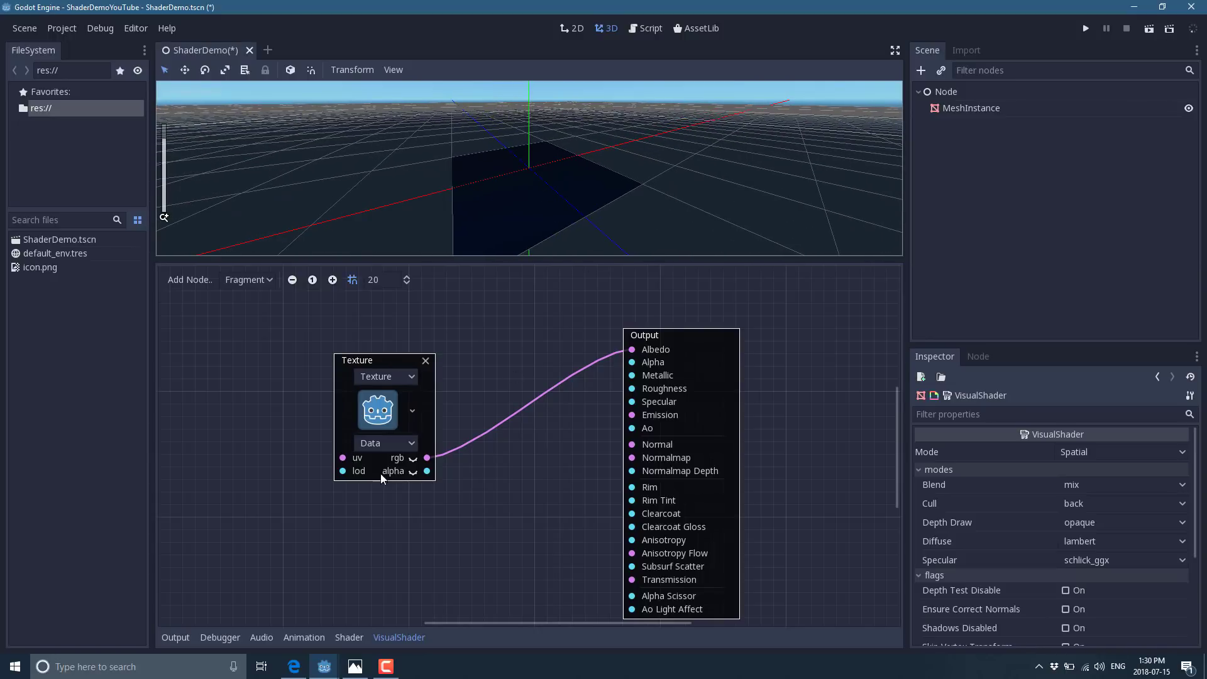
- Add an Input node and place it left of the Texture node, leaving space between the two
click(190, 280)
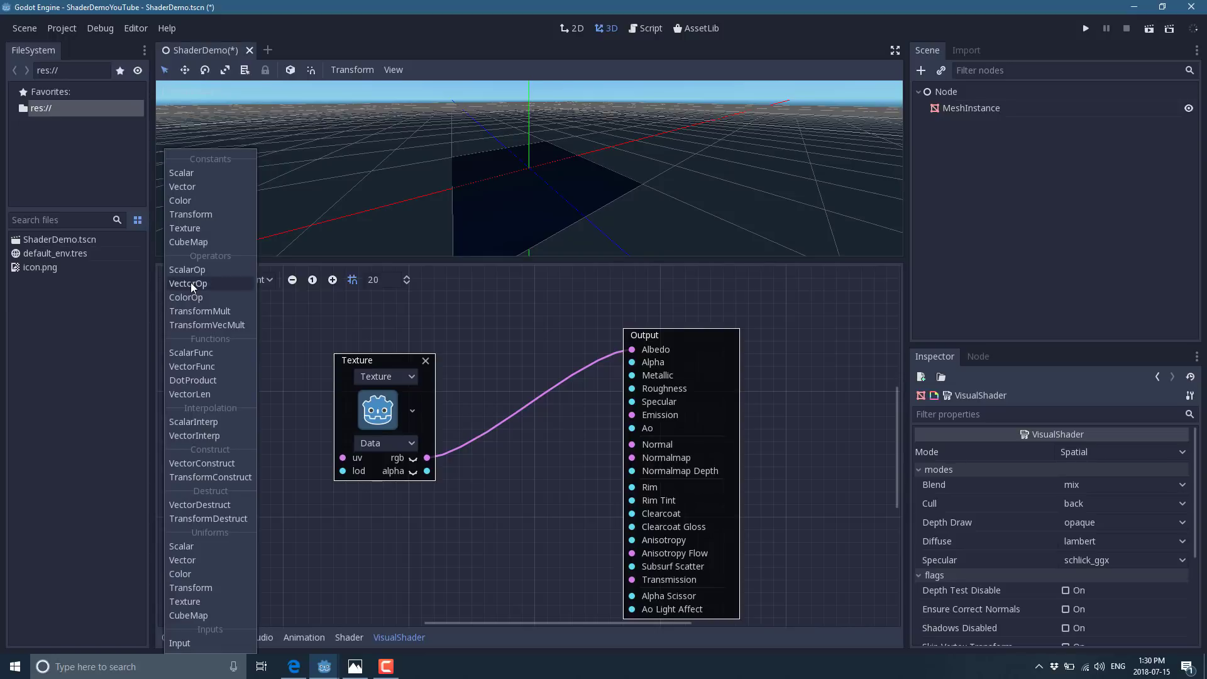
click(190, 644)
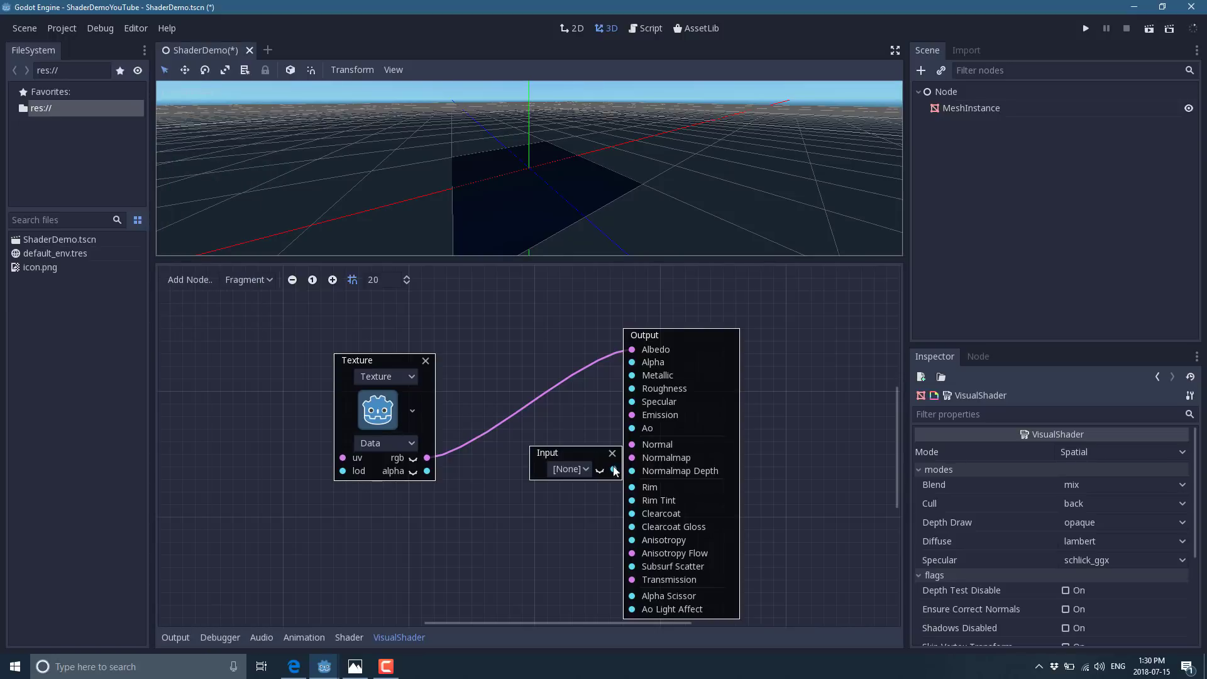
drag(477, 426, 251, 351)
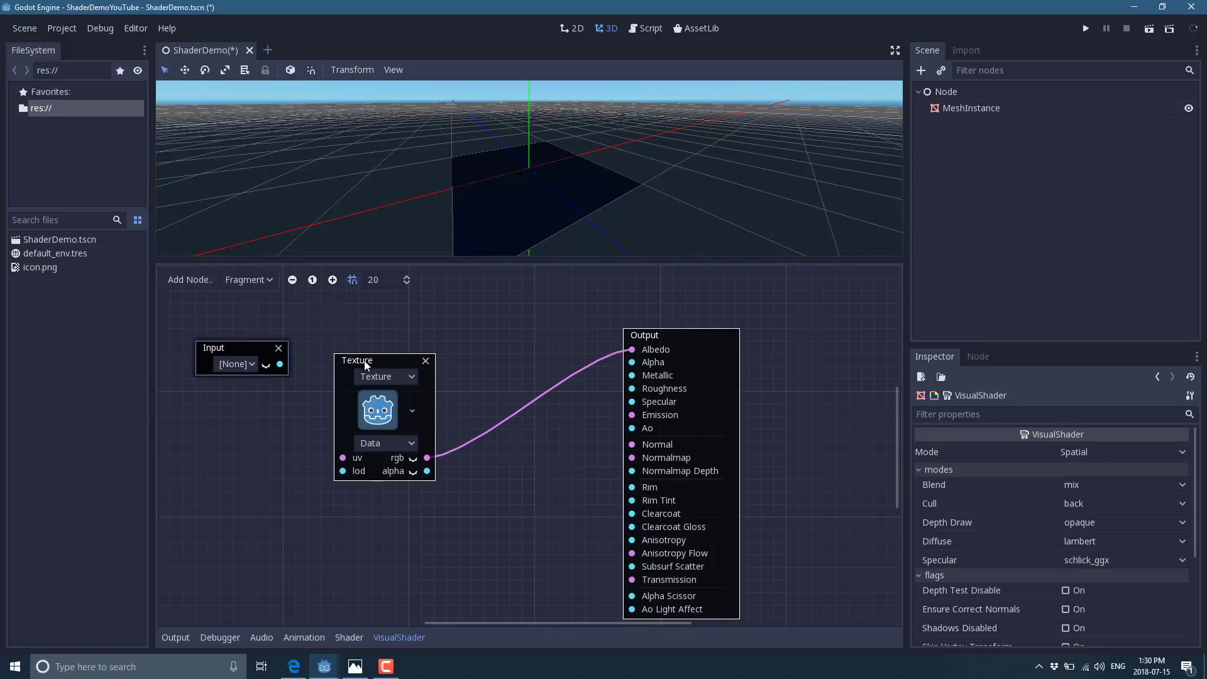
drag(367, 366, 417, 353)
drag(234, 346, 260, 345)
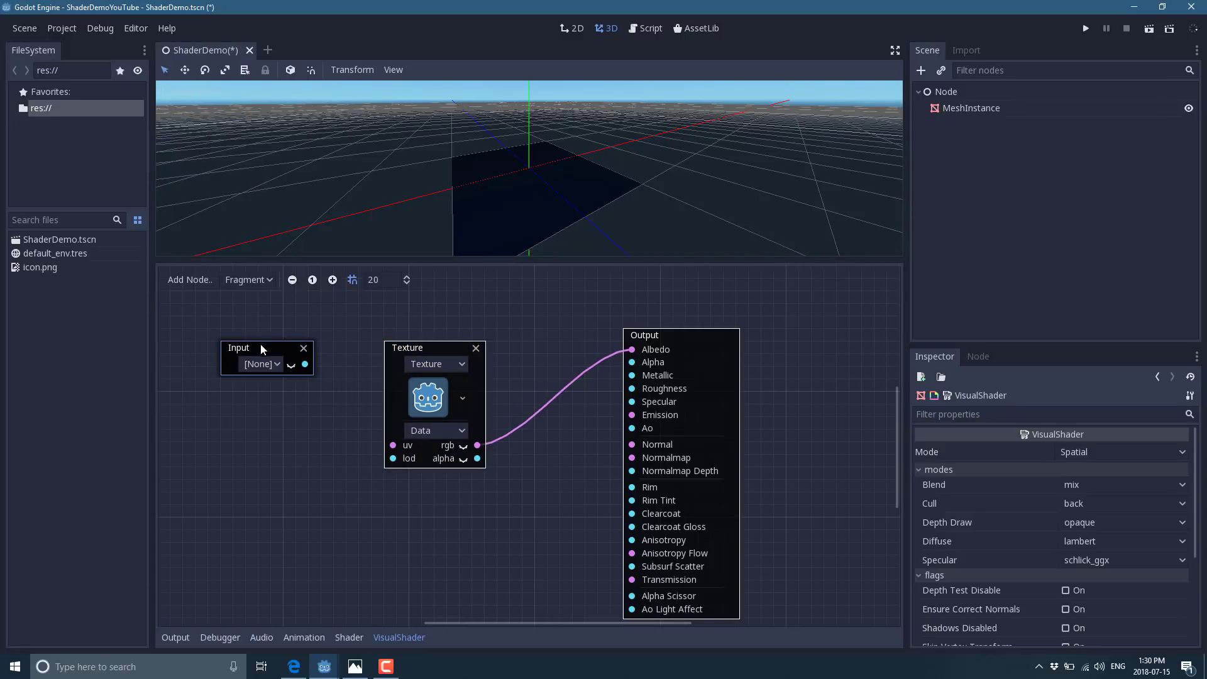
- Set the Input node to uv and connect its output to the Texture node's uv port
click(279, 366)
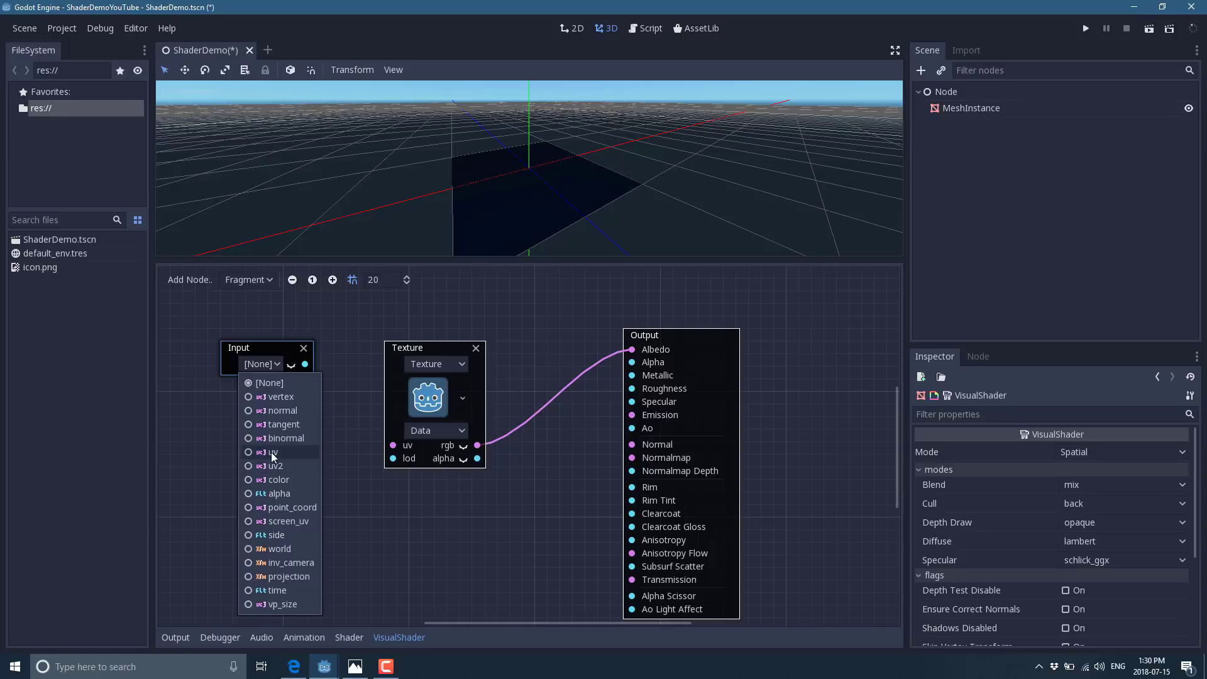
click(249, 451)
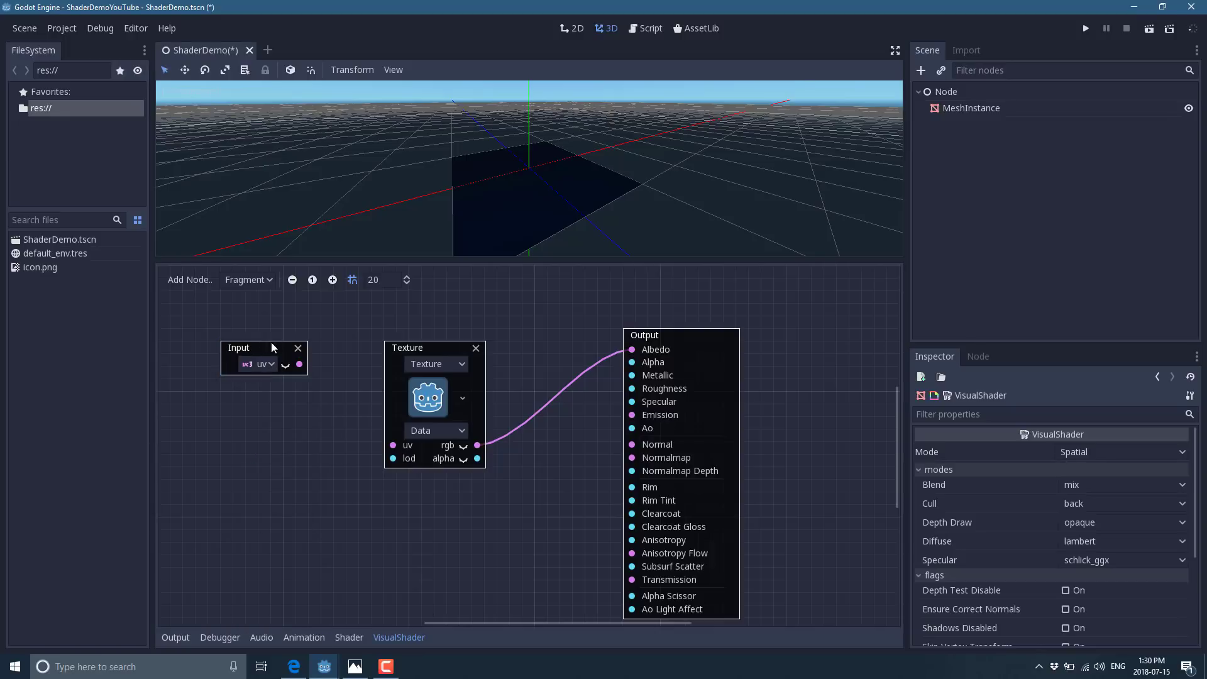
drag(271, 343, 394, 443)
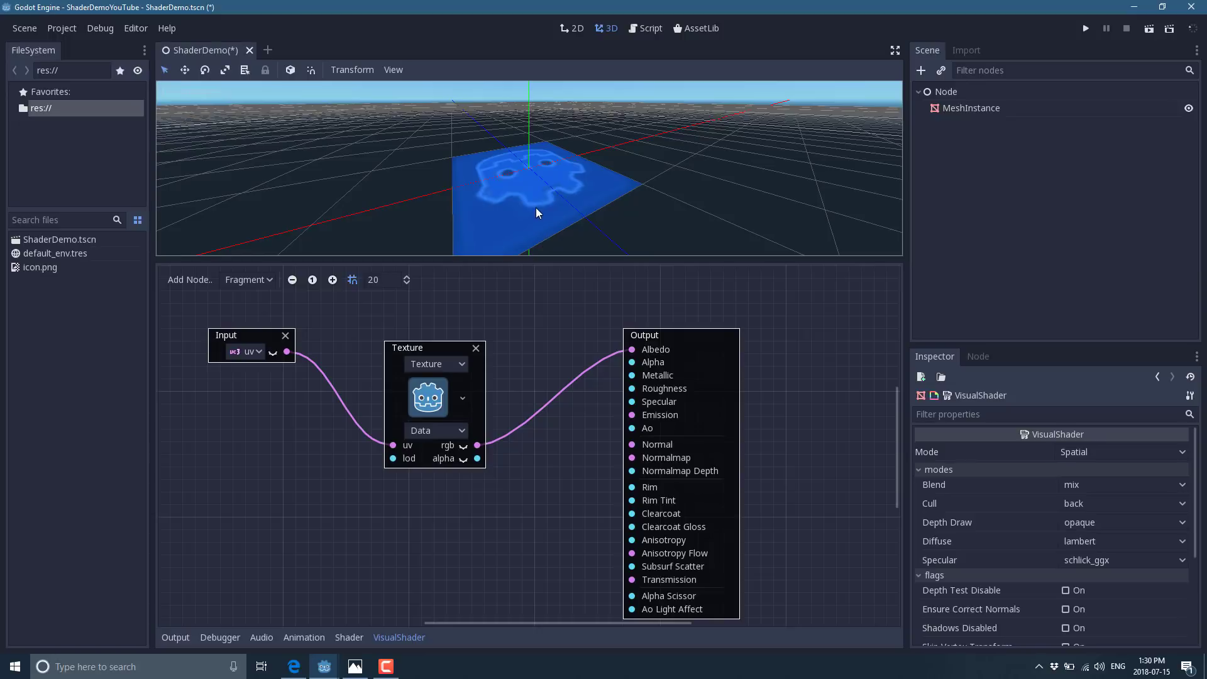
- Add a VectorOp node and wire it between the Input node's uv output and the Texture node's uv port
click(203, 281)
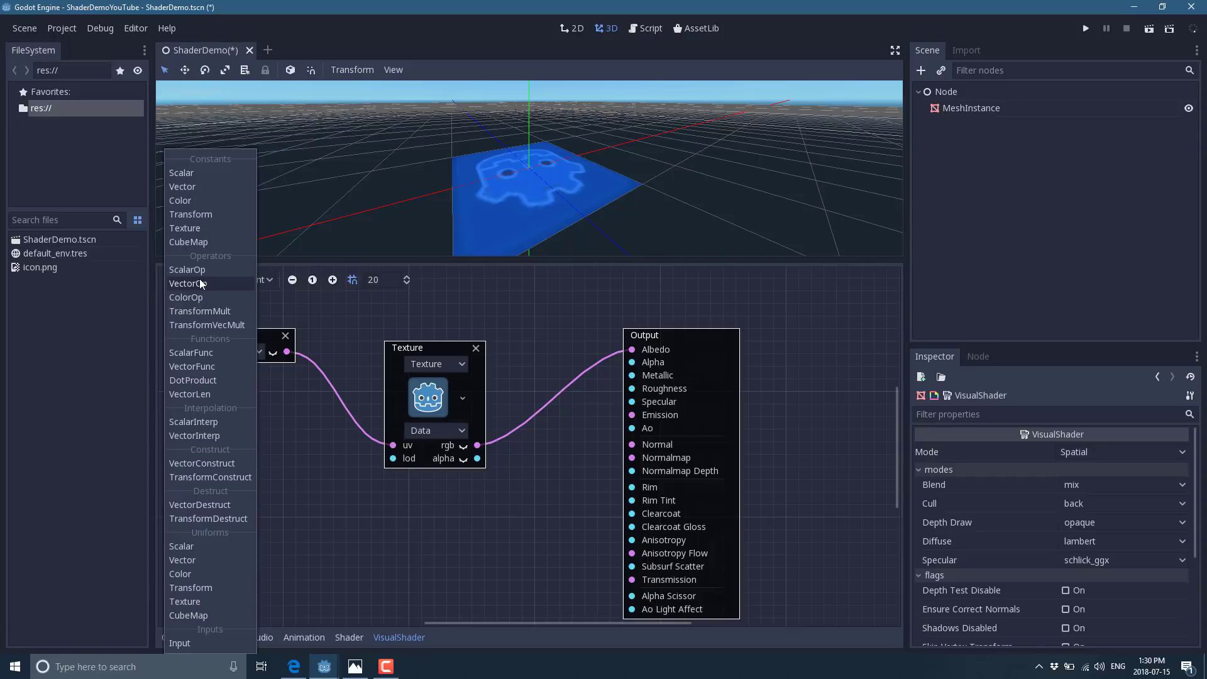
click(201, 280)
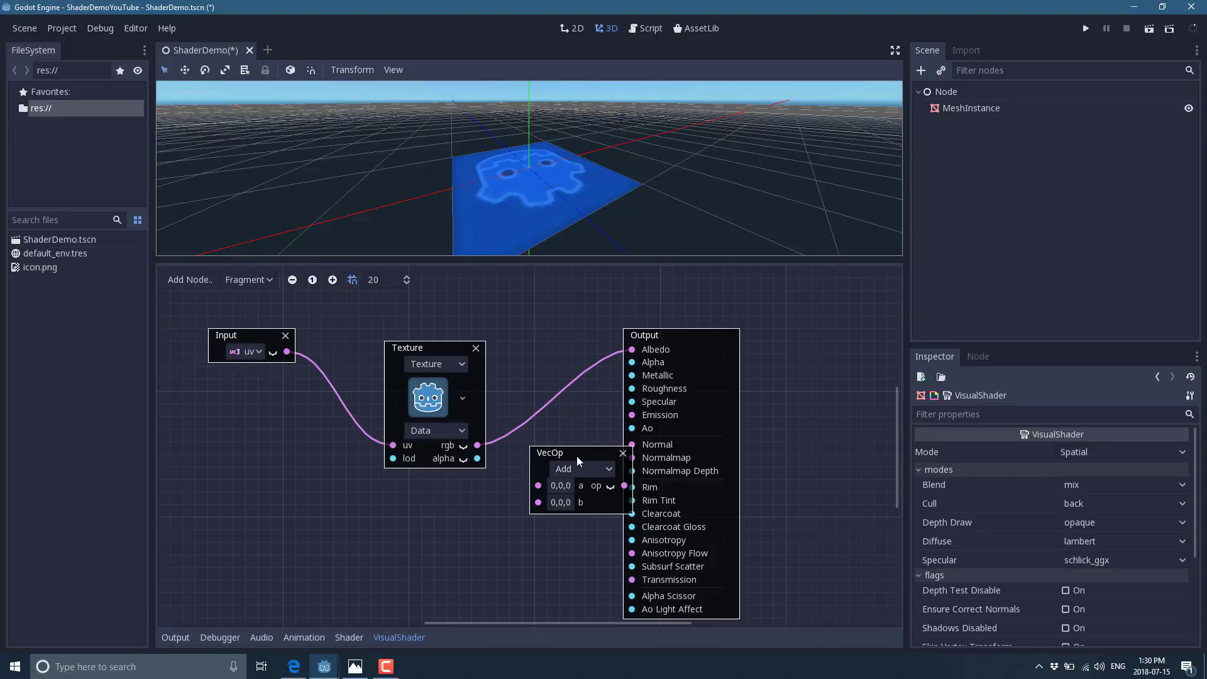
drag(576, 455, 225, 431)
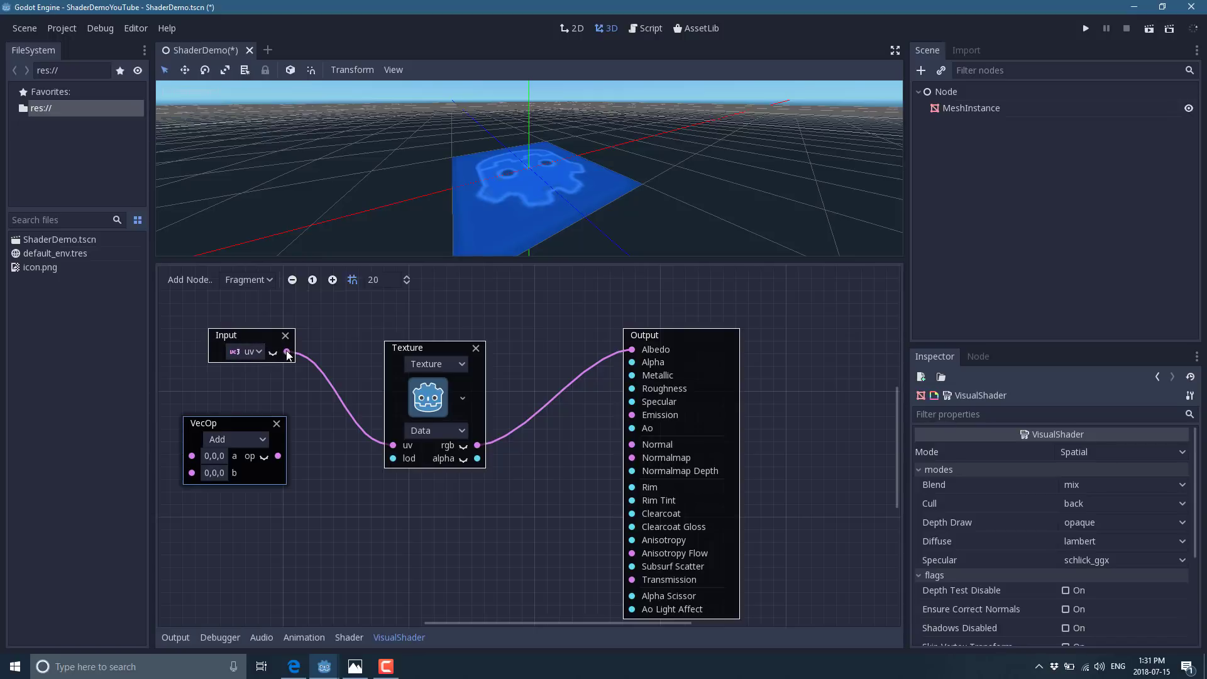
drag(287, 353, 192, 456)
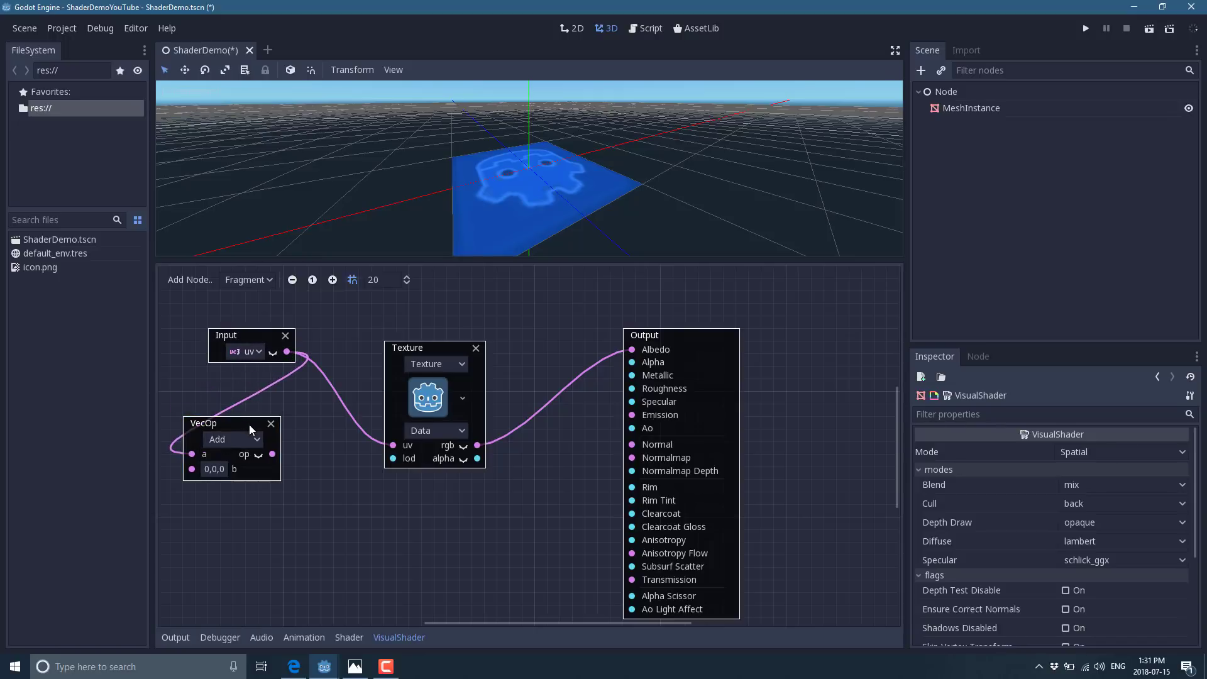
drag(250, 427, 397, 448)
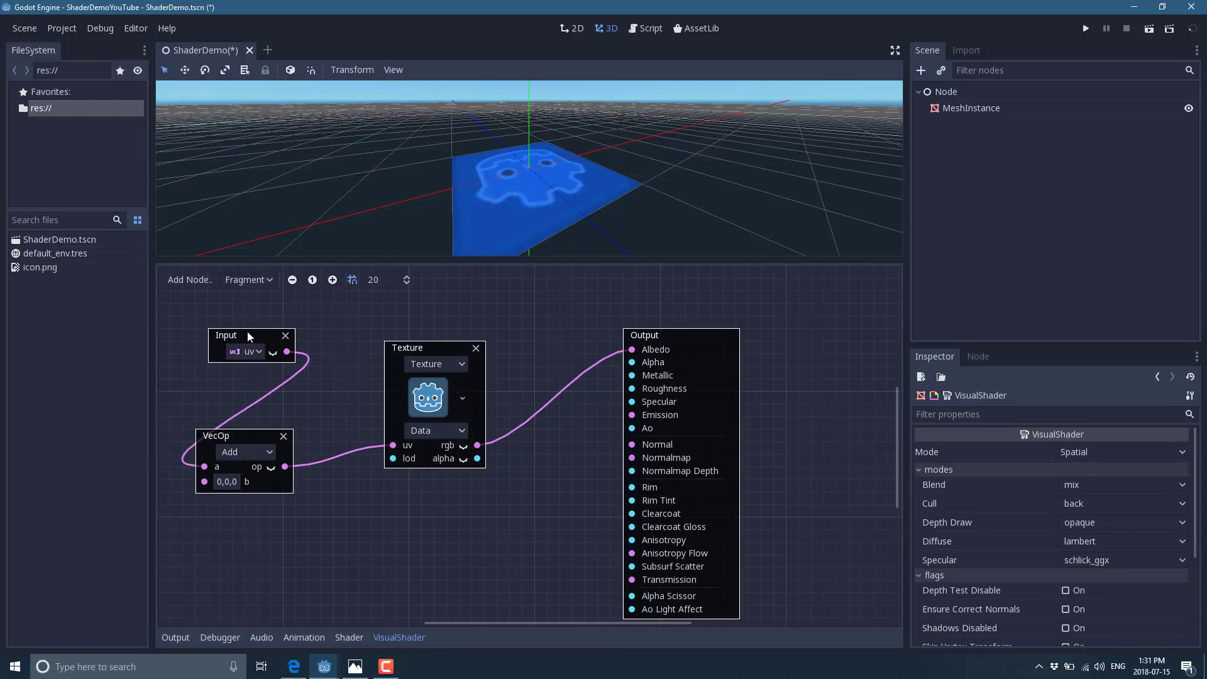
- Rearrange the Input, VecOp and Texture nodes into a spaced left-to-right chain ahead of the Output node
drag(247, 331, 210, 331)
drag(432, 348, 515, 347)
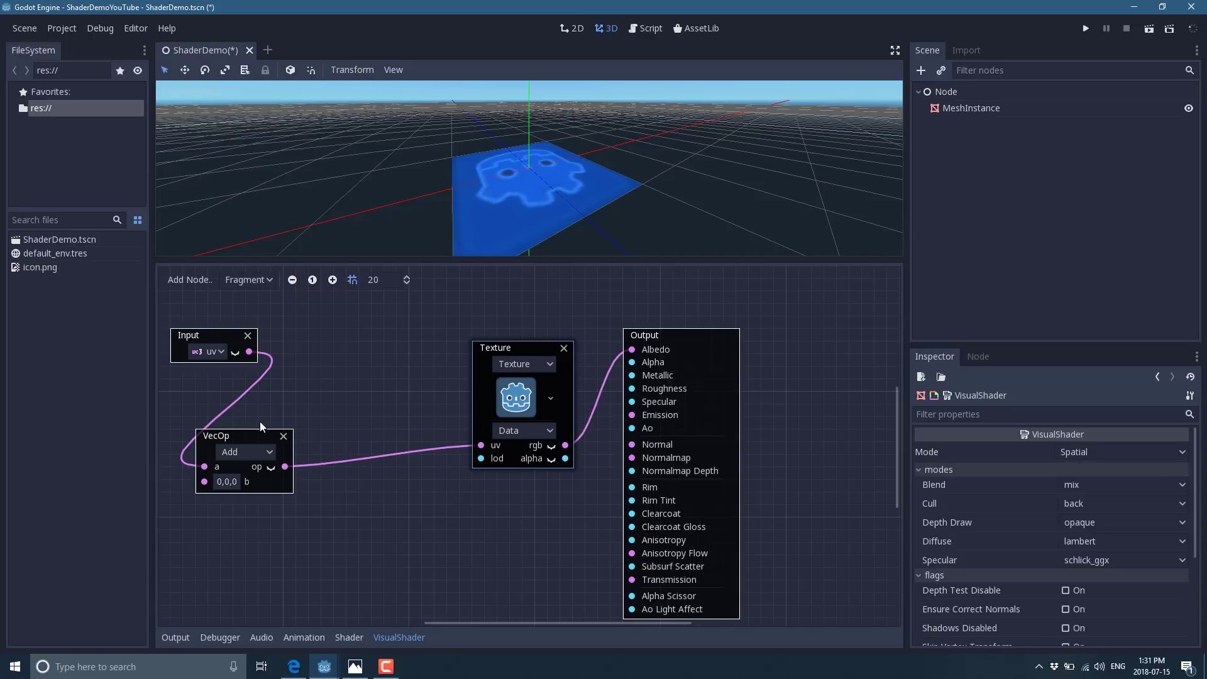
drag(248, 432, 336, 373)
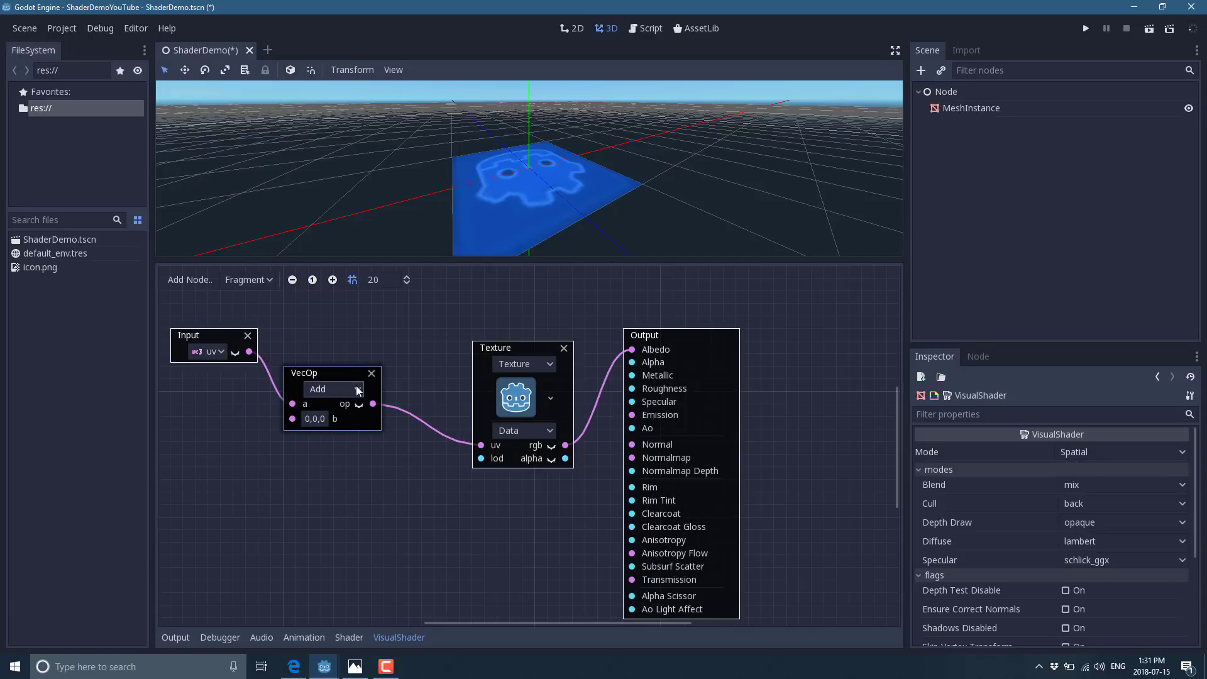
- Switch the VecOp node's operation to Multiply and set its b vector to 1,-1,0
click(358, 390)
click(318, 438)
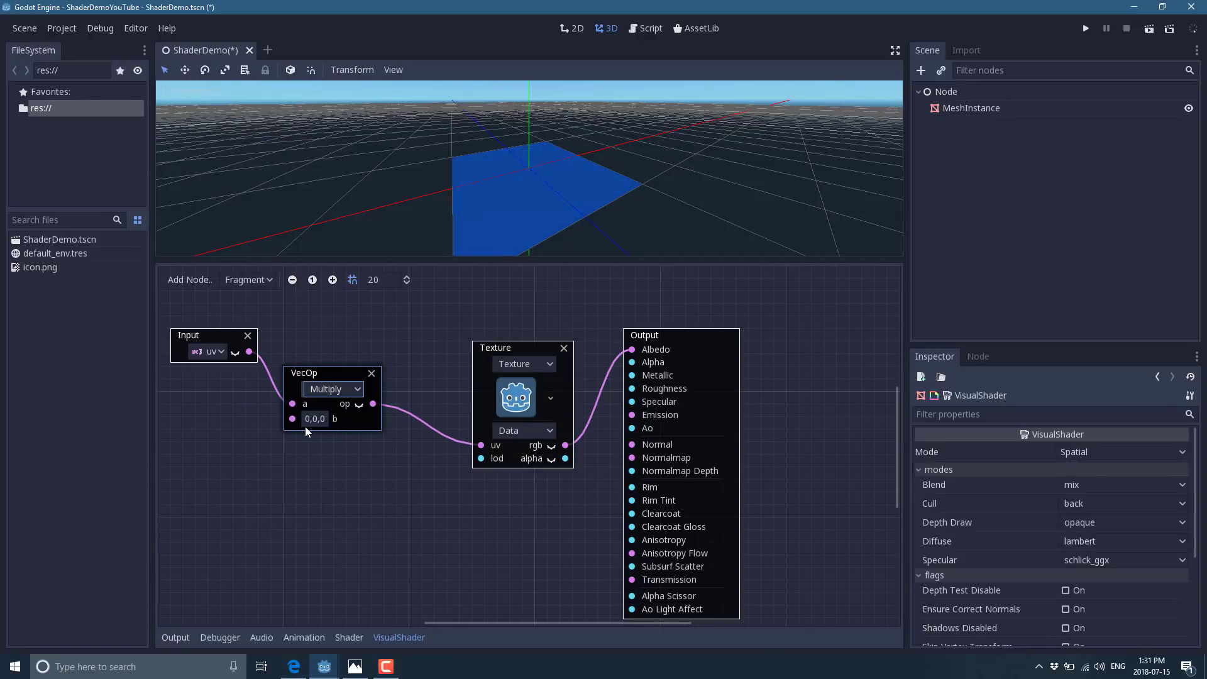
click(311, 419)
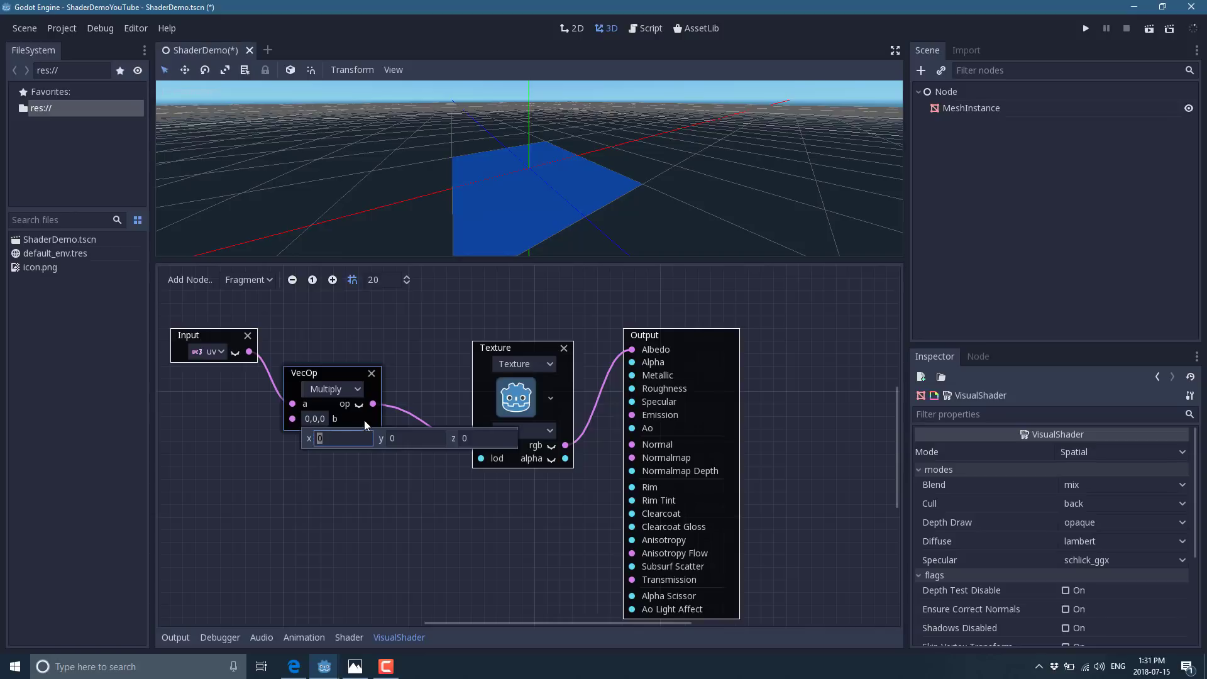
text(1)
key(Tab)
key(Return)
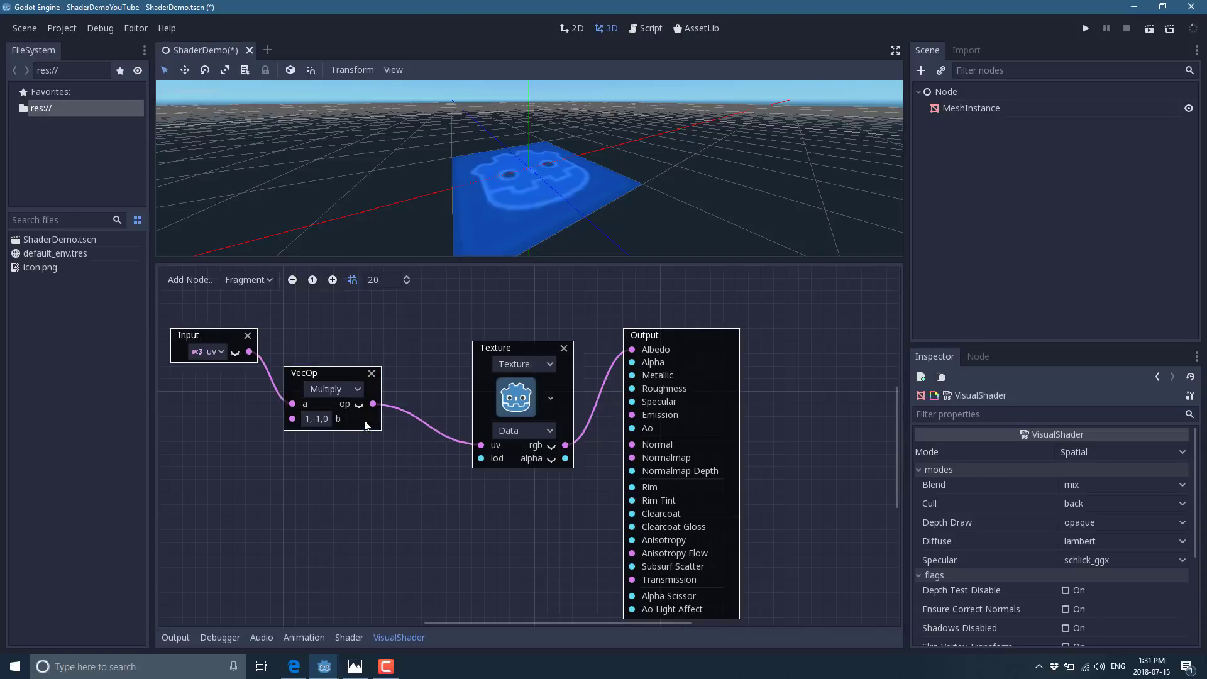
- Set the x component of the VecOp node's b vector to -1
click(306, 420)
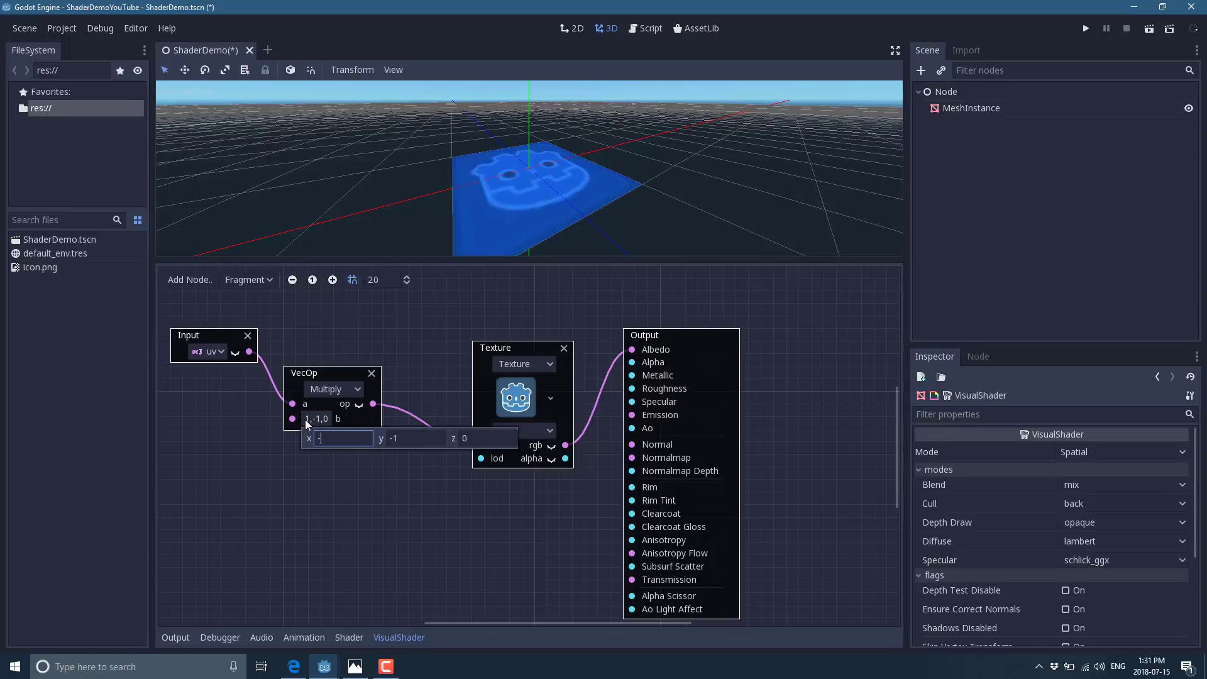
text(-1)
key(Return)
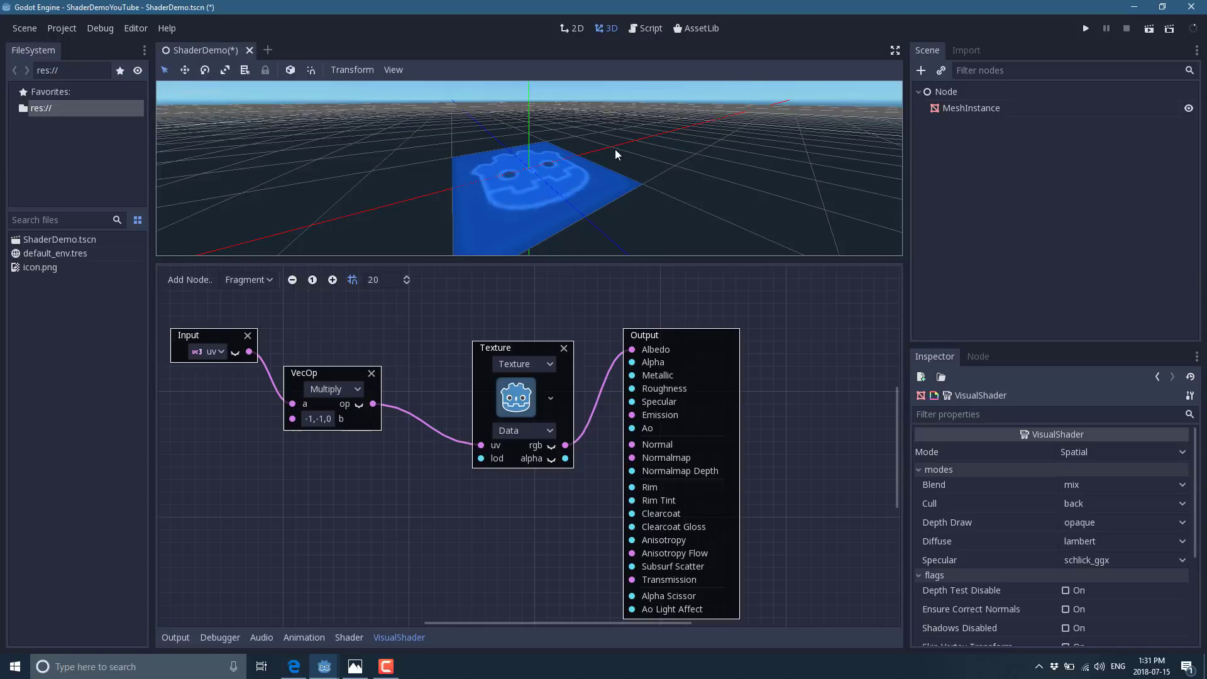
- Set both the x and y components of the VecOp node's b vector to 1
click(319, 419)
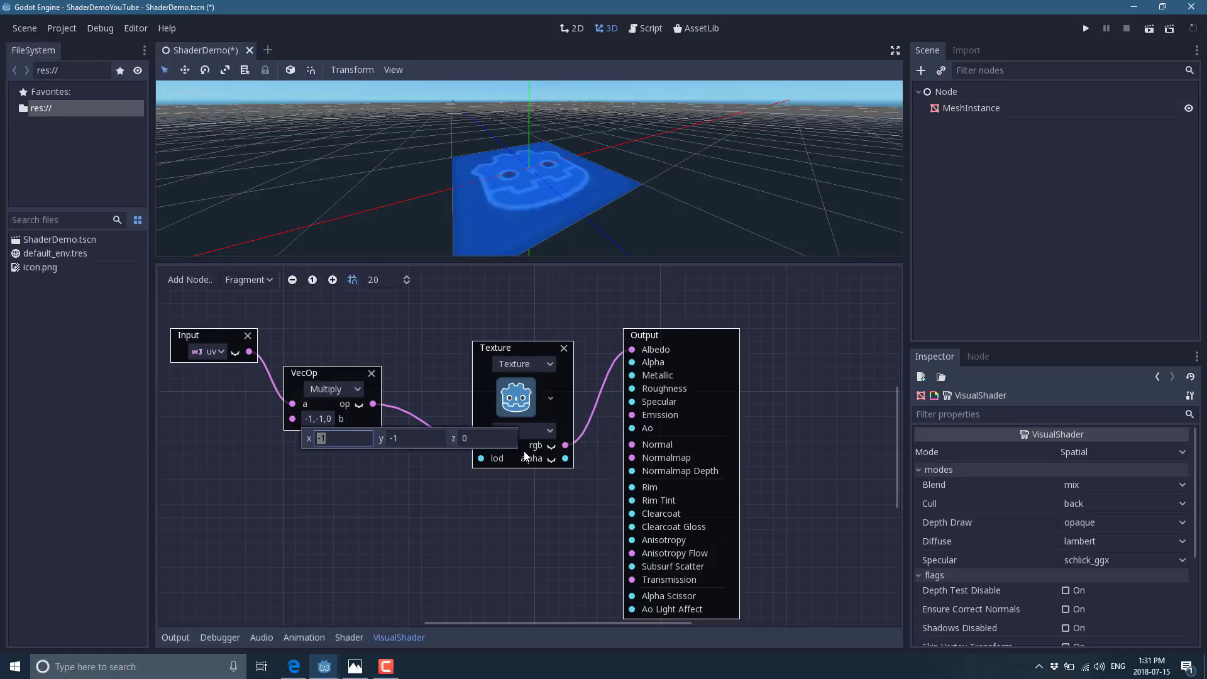
text(1`)
key(Tab)
text(1)
key(Tab)
key(Return)
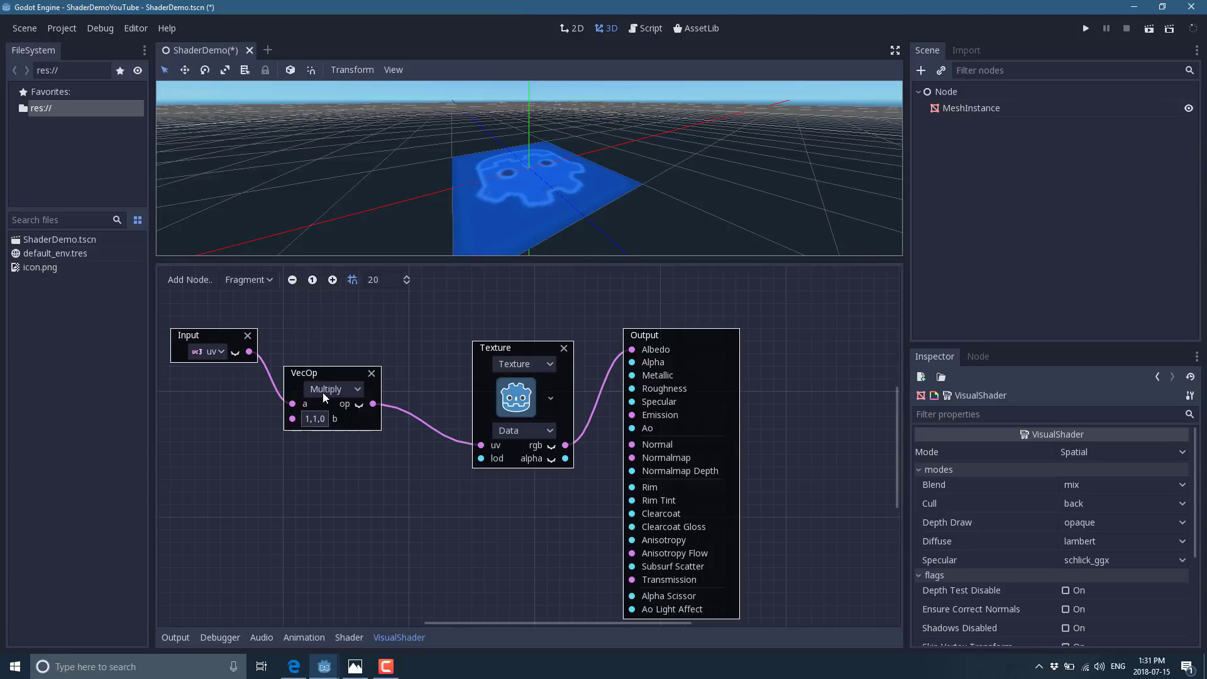
- Set the y component of the VecOp node's b vector to 0
click(315, 423)
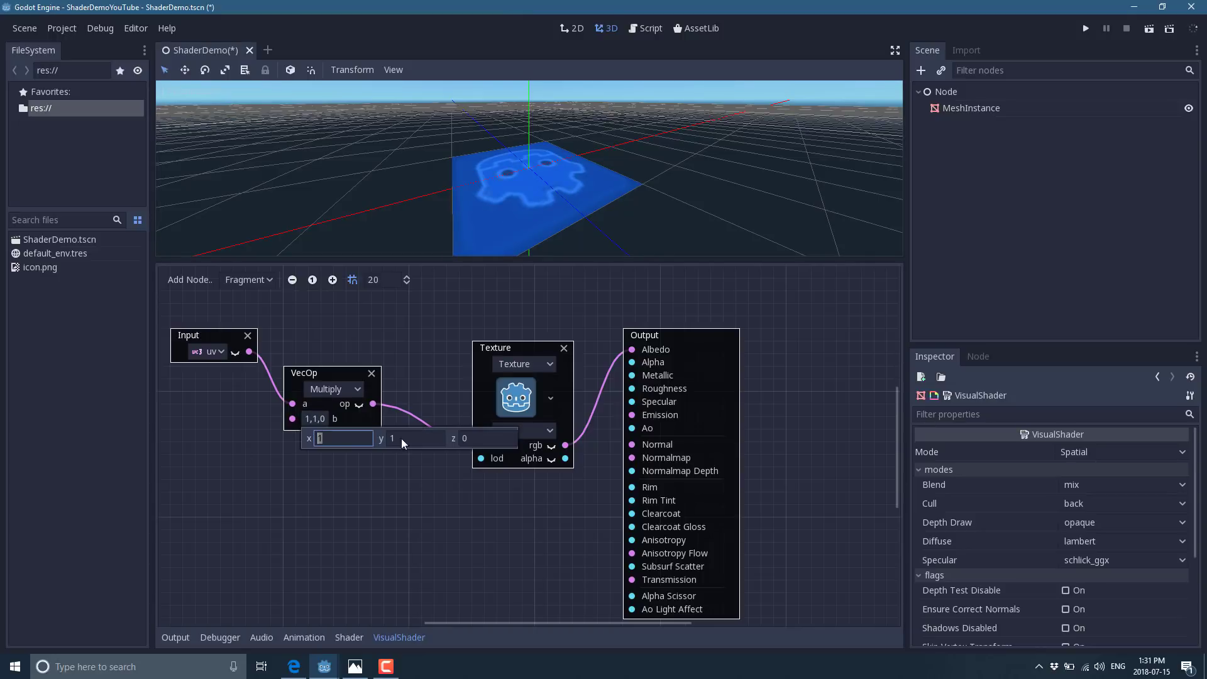
key(Tab)
text(0)
key(Return)
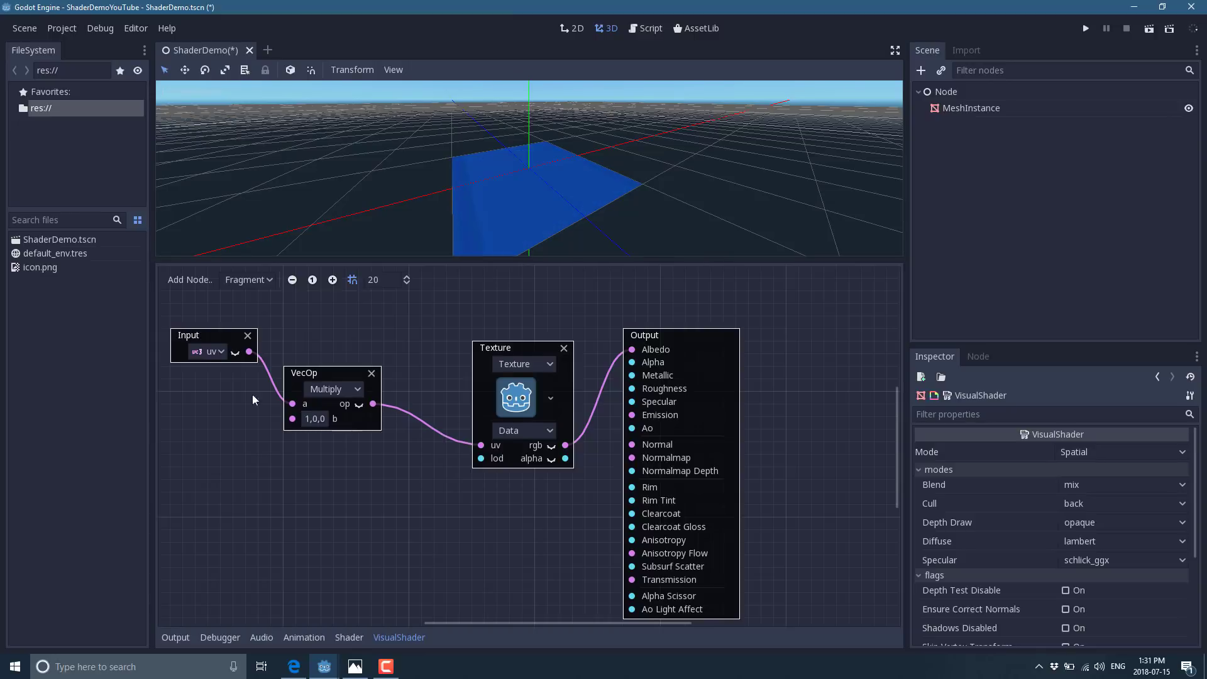
click(316, 424)
key(Return)
click(314, 421)
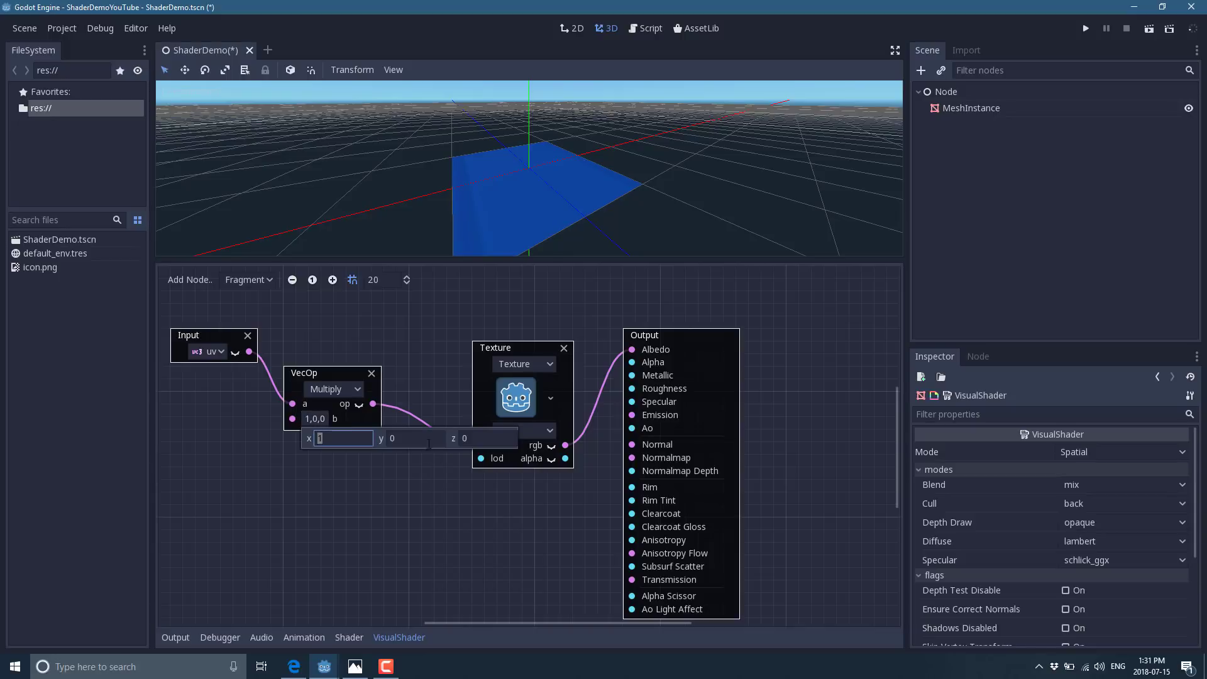
key(Tab)
key(Return)
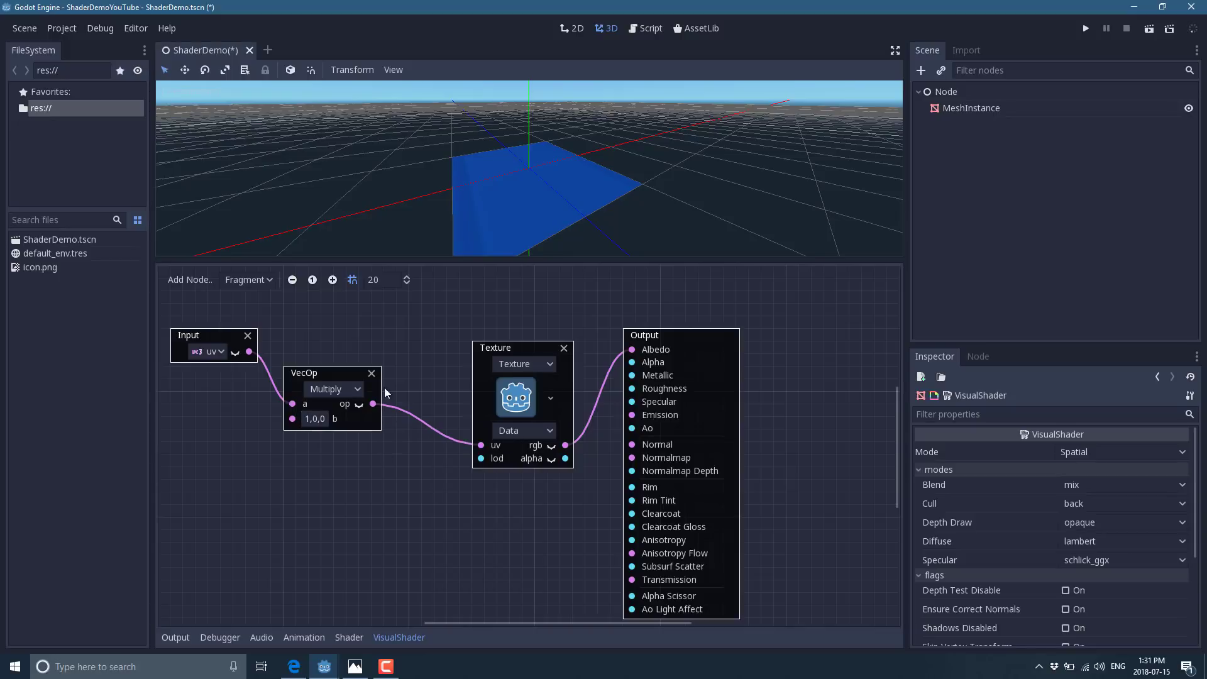
- Set the y component of the VecOp node's b vector to 1 and move the Texture node slightly closer to VecOp
click(314, 419)
click(397, 439)
text(1)
key(Return)
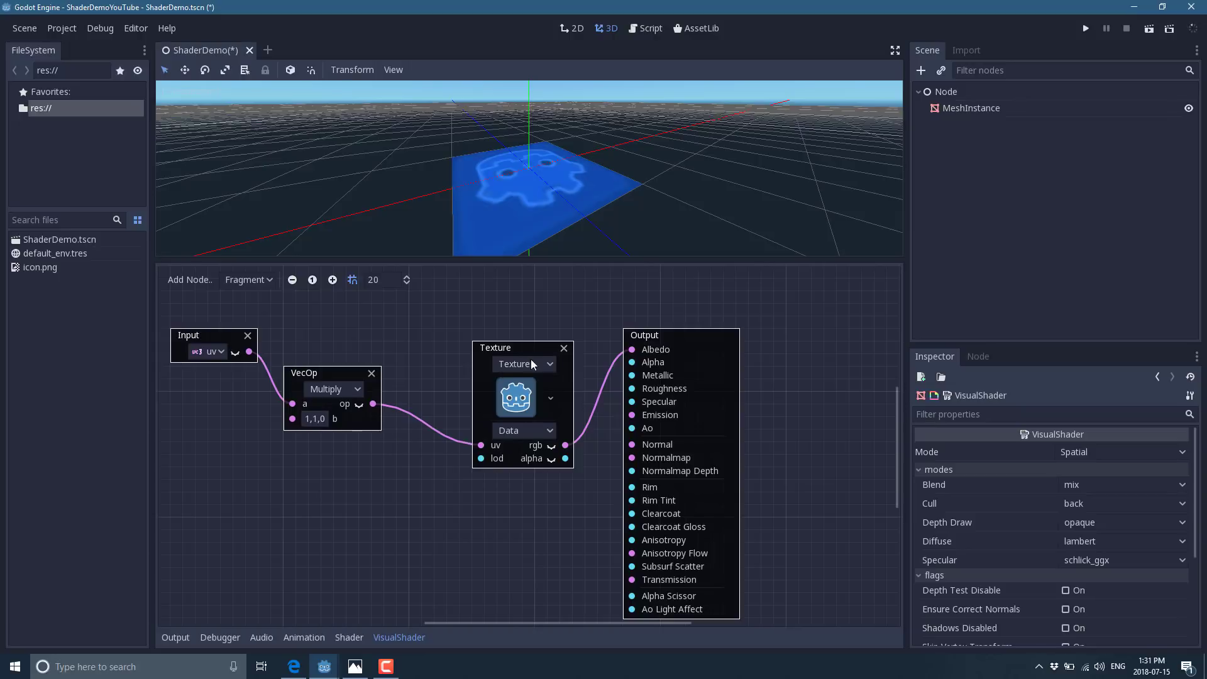
drag(527, 353, 494, 320)
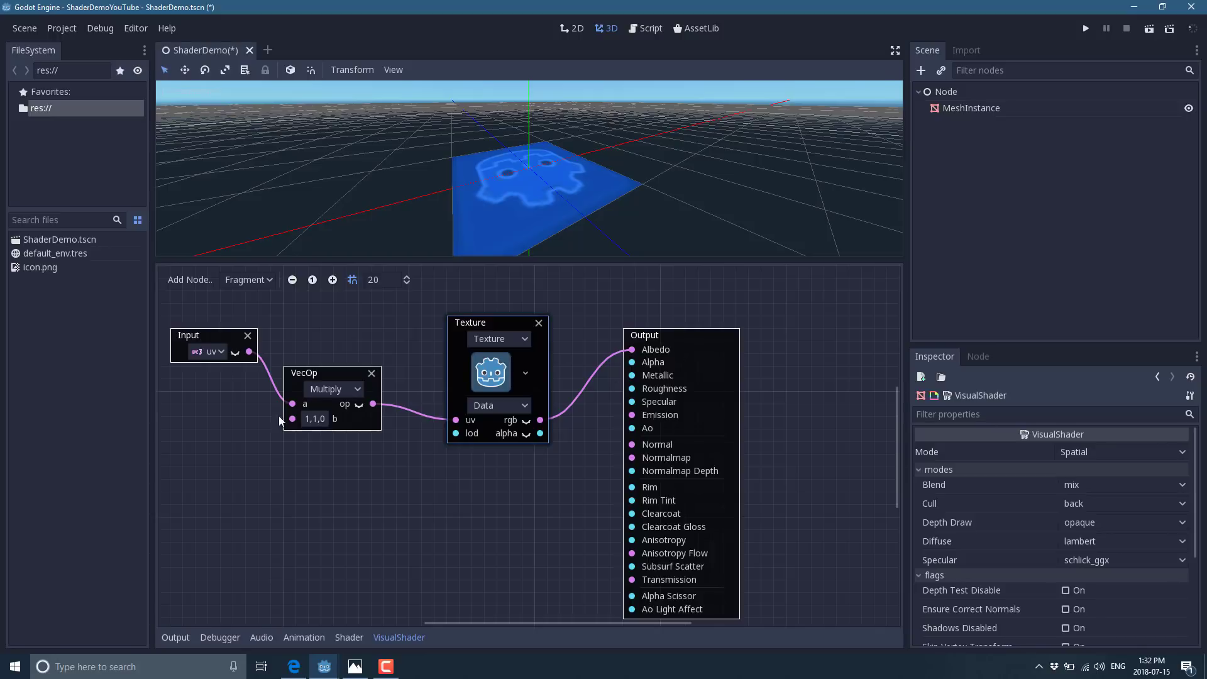
- Add a ScalarOp node below the VecOp node with b set to 0.7 and connect its output to the Output node's Alpha
click(189, 281)
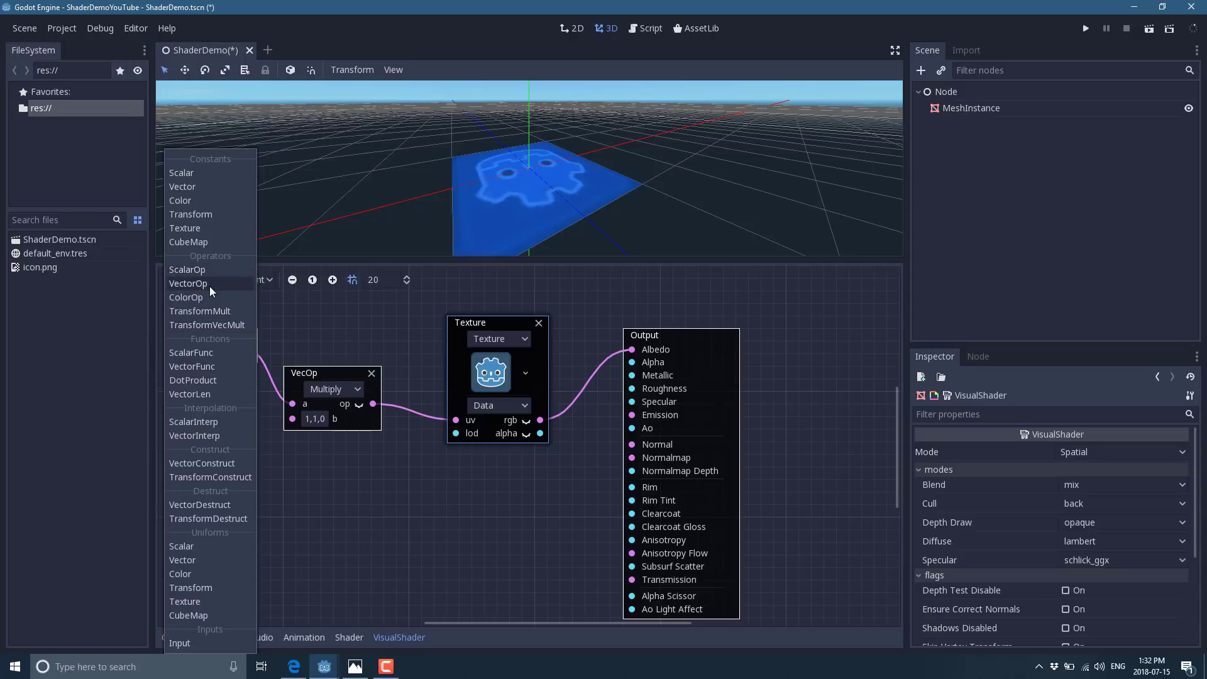
click(203, 271)
drag(595, 455, 424, 488)
click(383, 536)
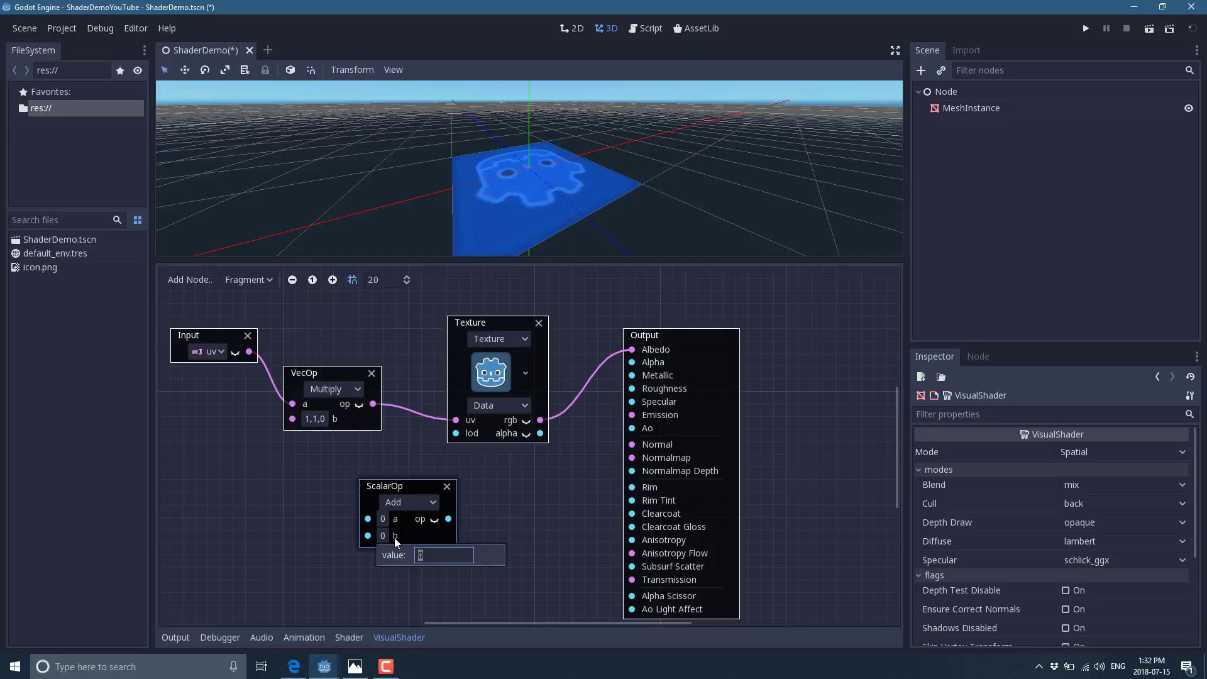
text(0.7)
key(Return)
drag(449, 519, 636, 367)
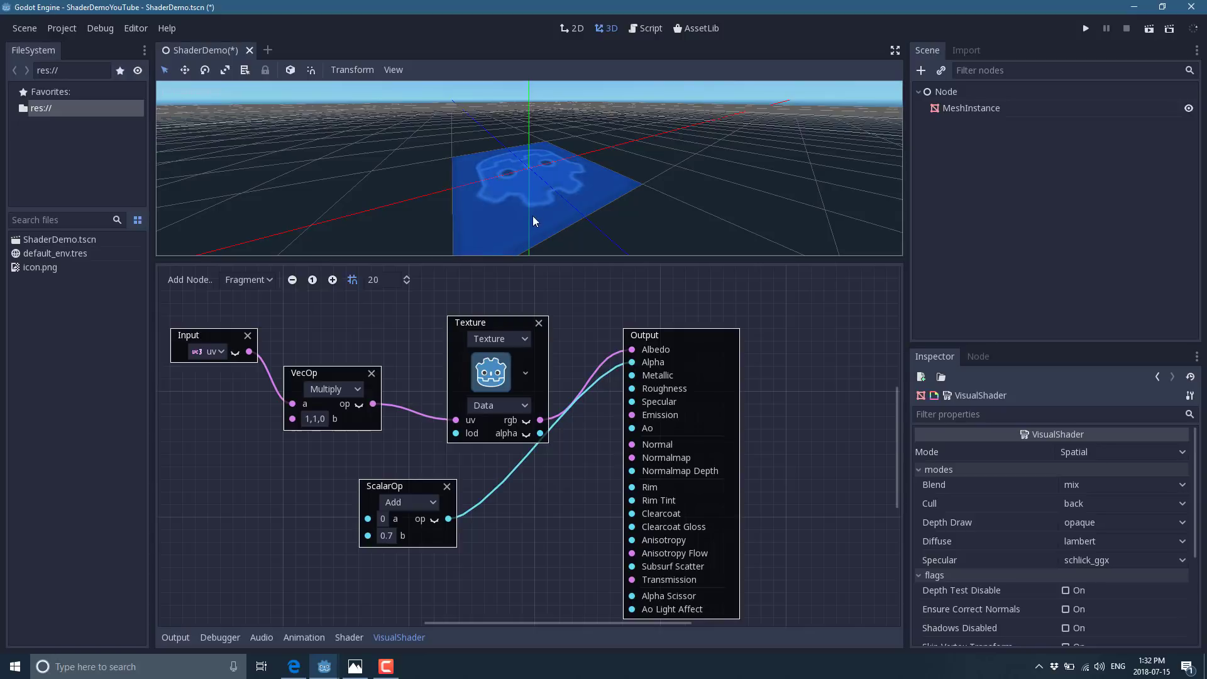
- Set the ScalarOp node's b value to 0.3 and check the plane's transparency from another angle
click(382, 539)
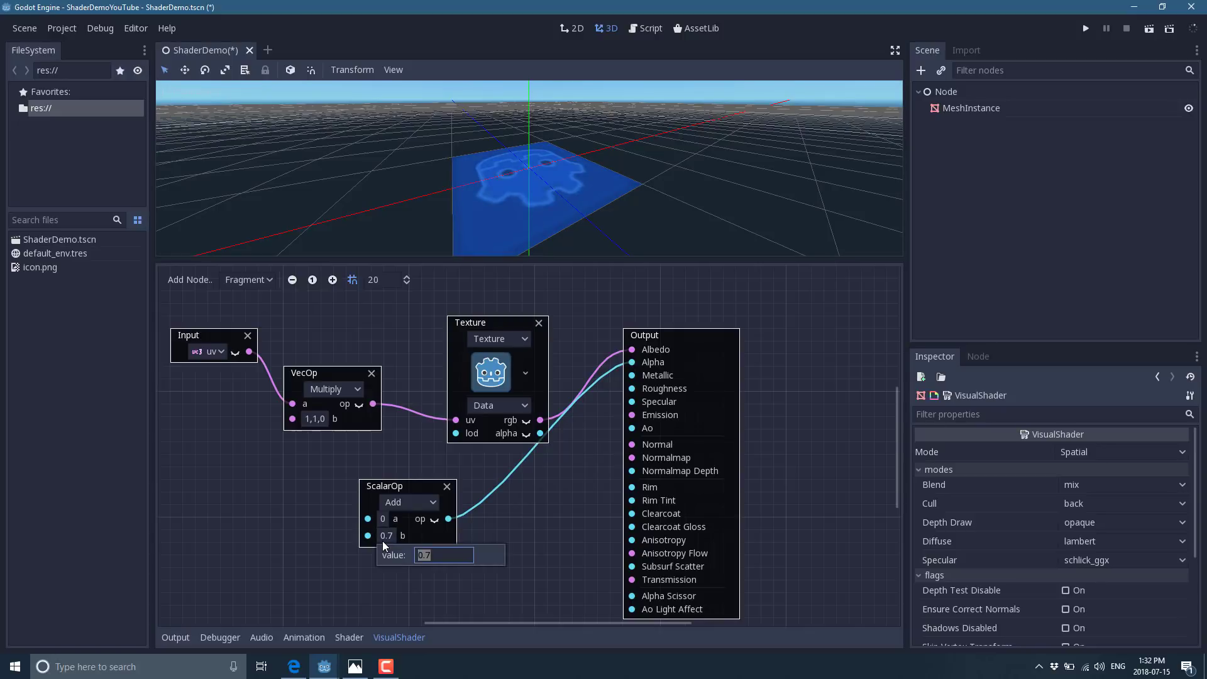
text(0.3)
key(Return)
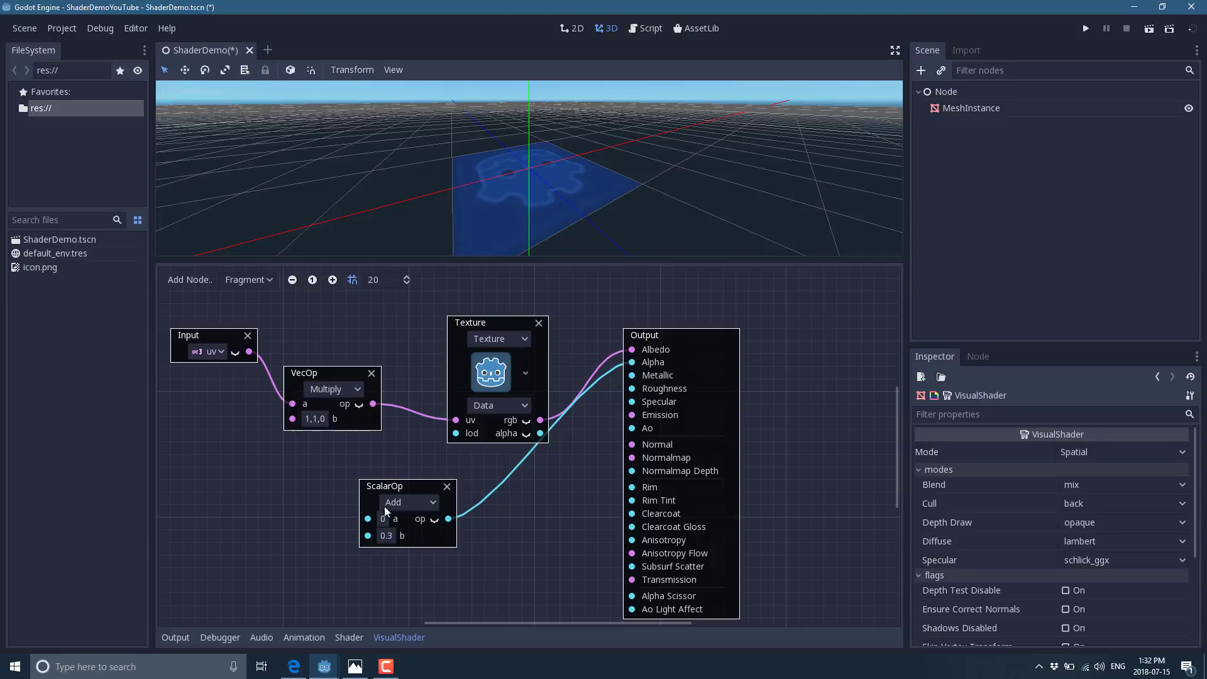
middle_drag(508, 201, 646, 187)
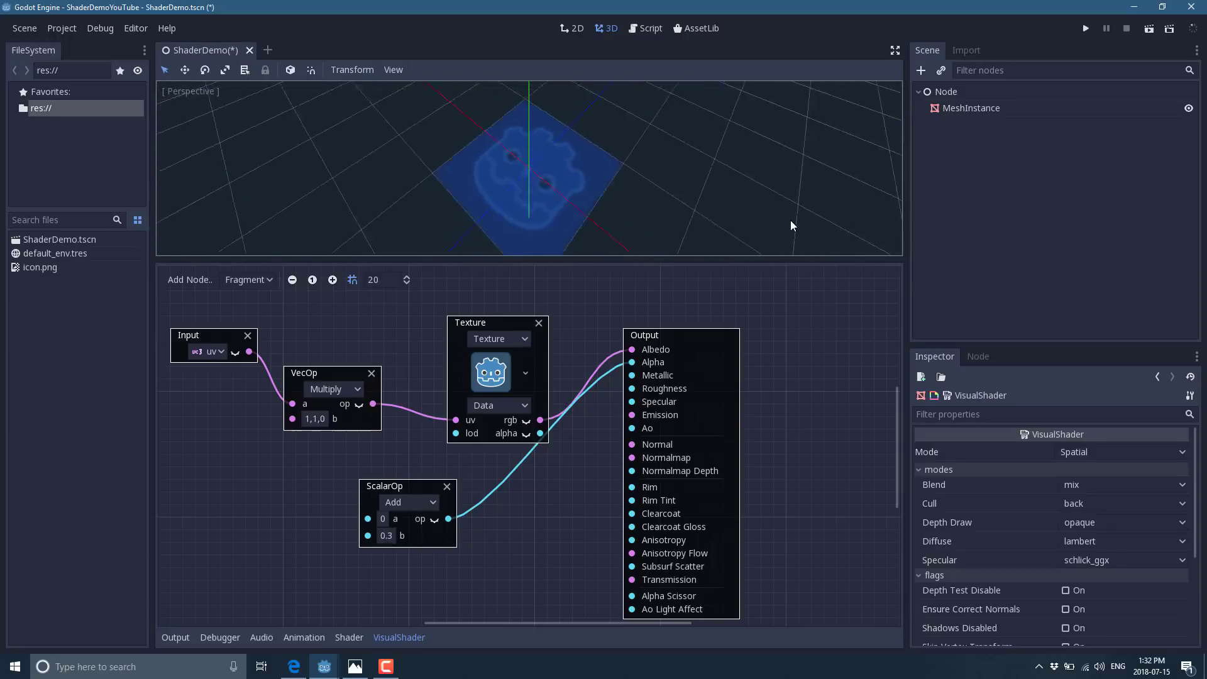
middle_drag(794, 223, 535, 171)
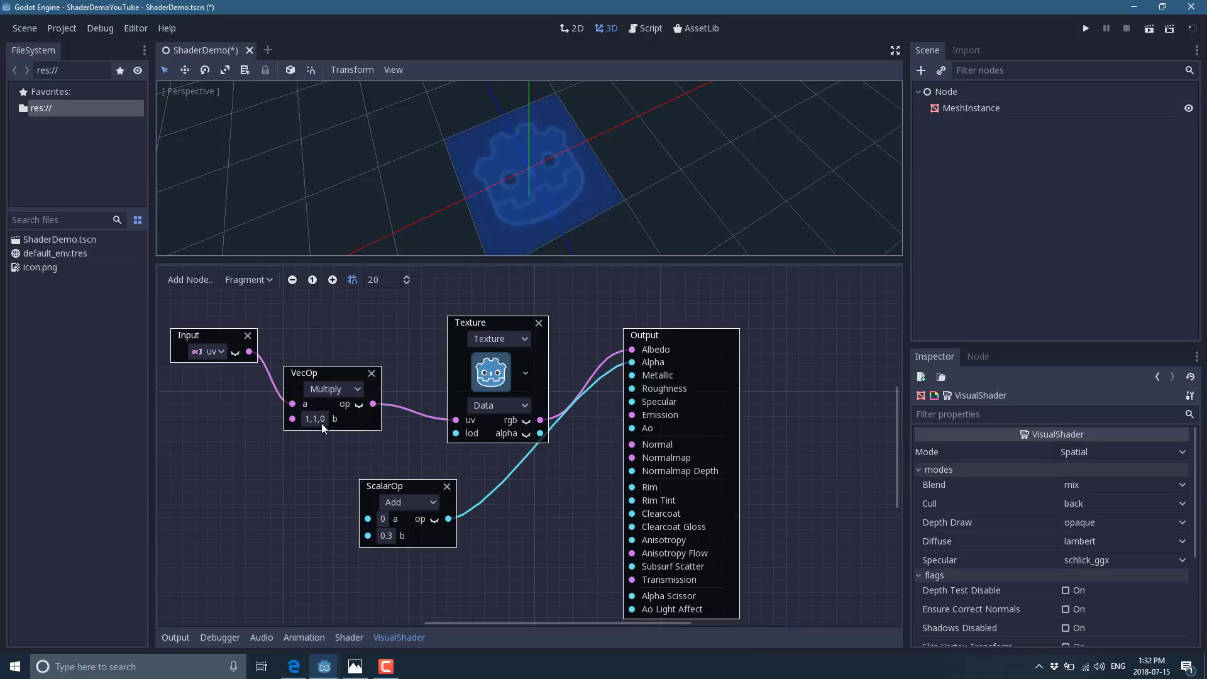
- Move the ScalarOp node further down the graph and delete the Texture node
drag(396, 488, 434, 576)
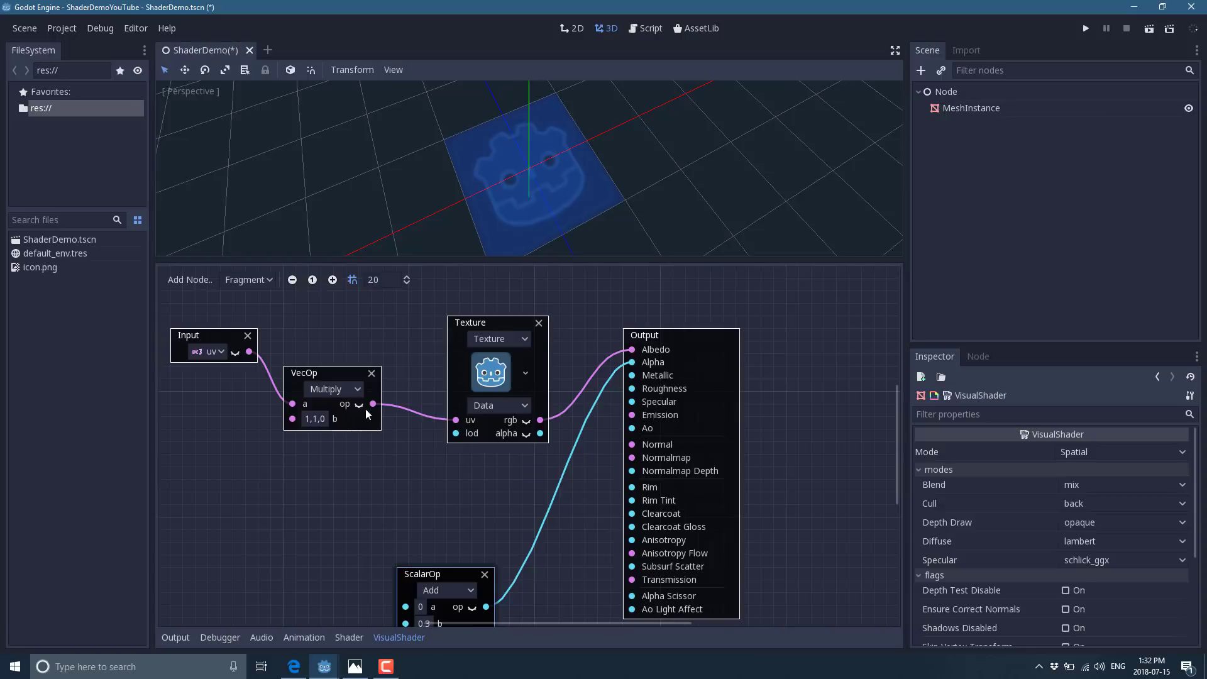
click(477, 345)
click(539, 323)
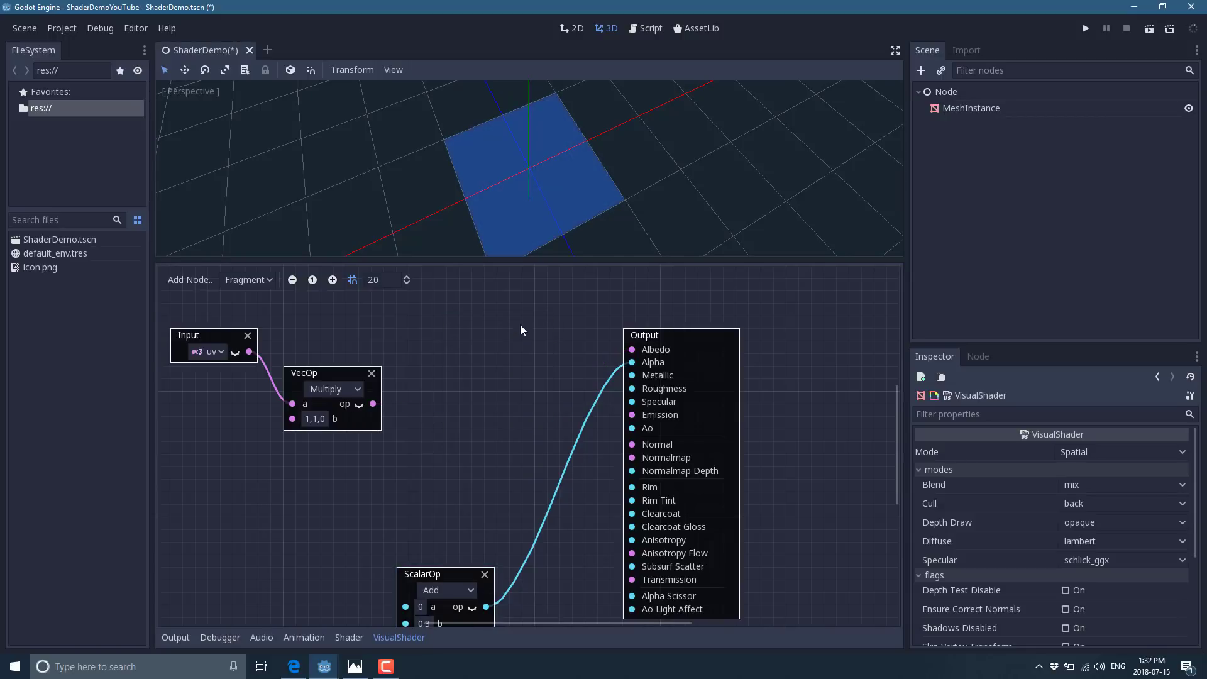
- Add a Color constant node, connect it to the Output node's Albedo, and pick a bright green
click(193, 277)
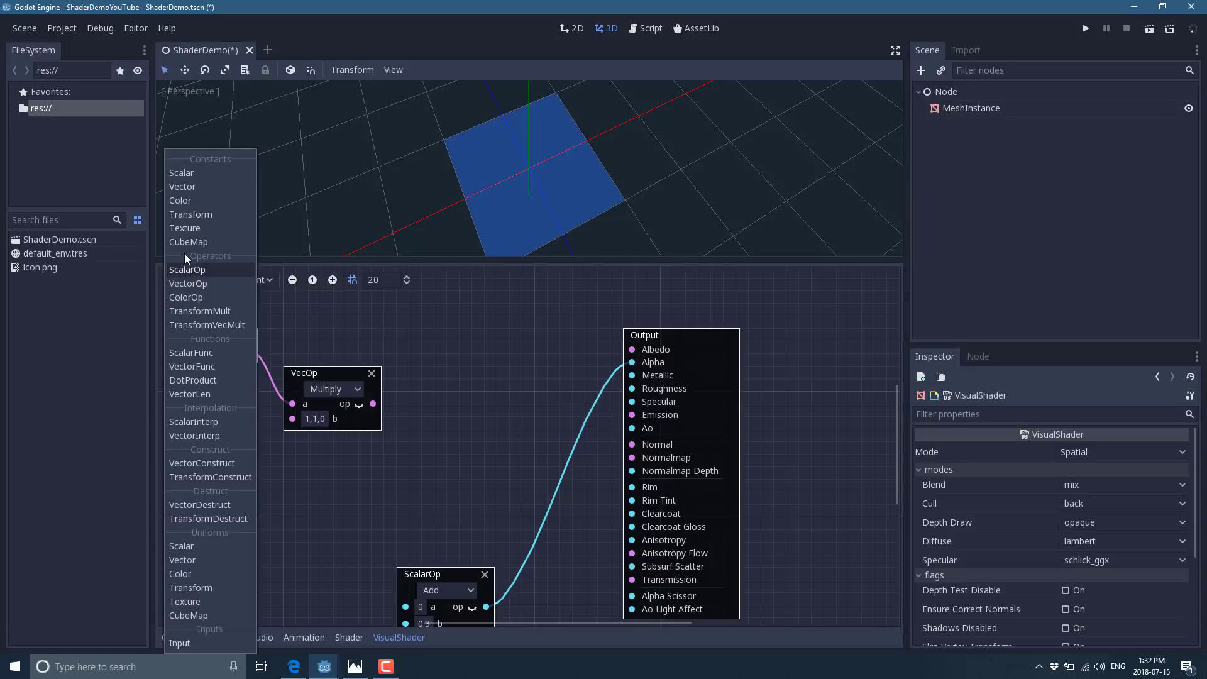
click(188, 201)
drag(561, 455, 632, 349)
click(420, 368)
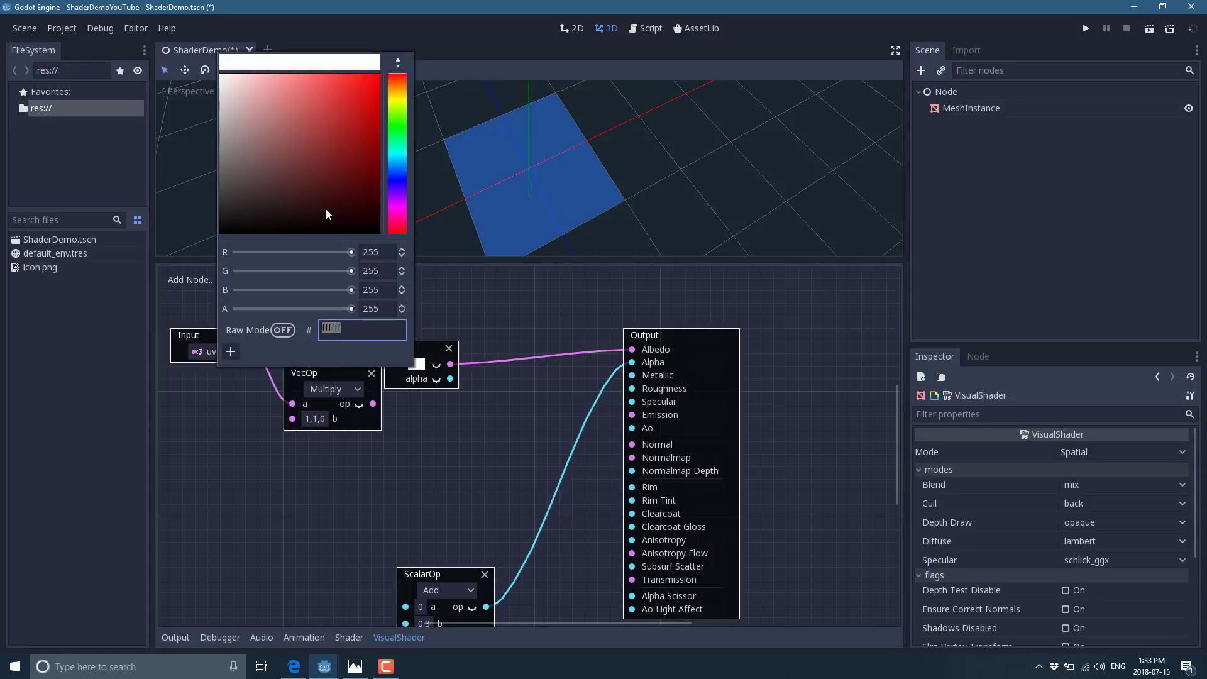
drag(349, 179, 371, 105)
click(397, 126)
click(395, 128)
- Move the ScalarOp node back up into view and set its b value to 1
drag(461, 572, 448, 526)
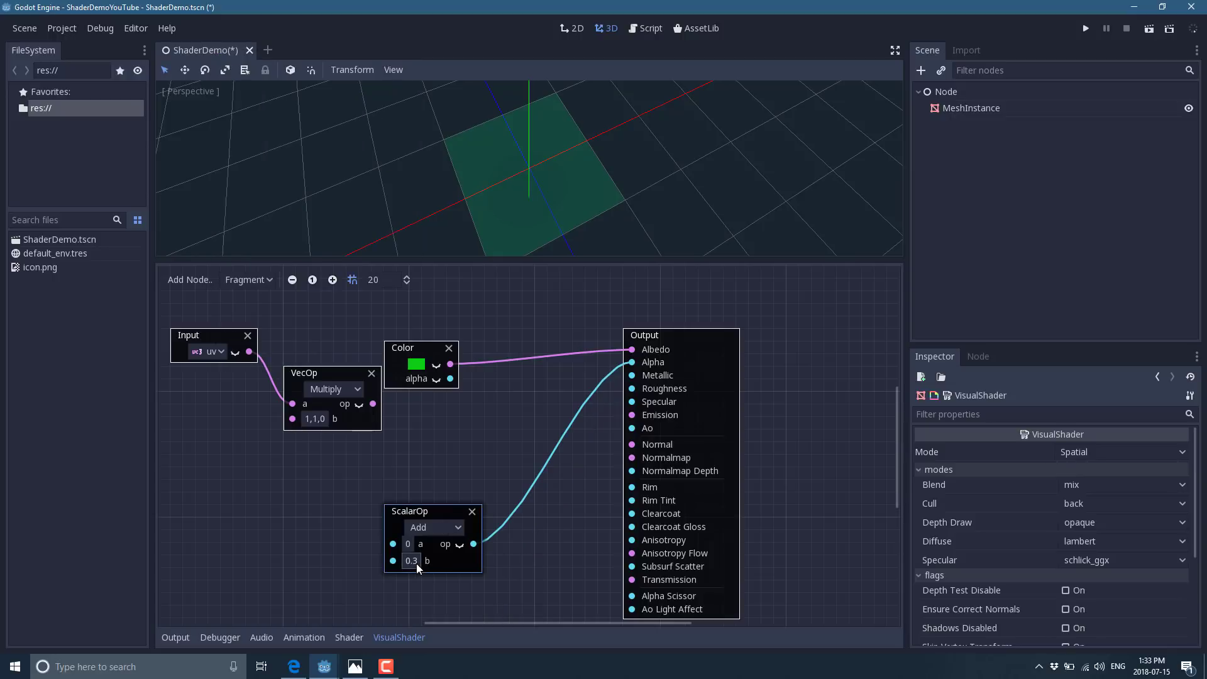
click(416, 563)
text(1)
key(Return)
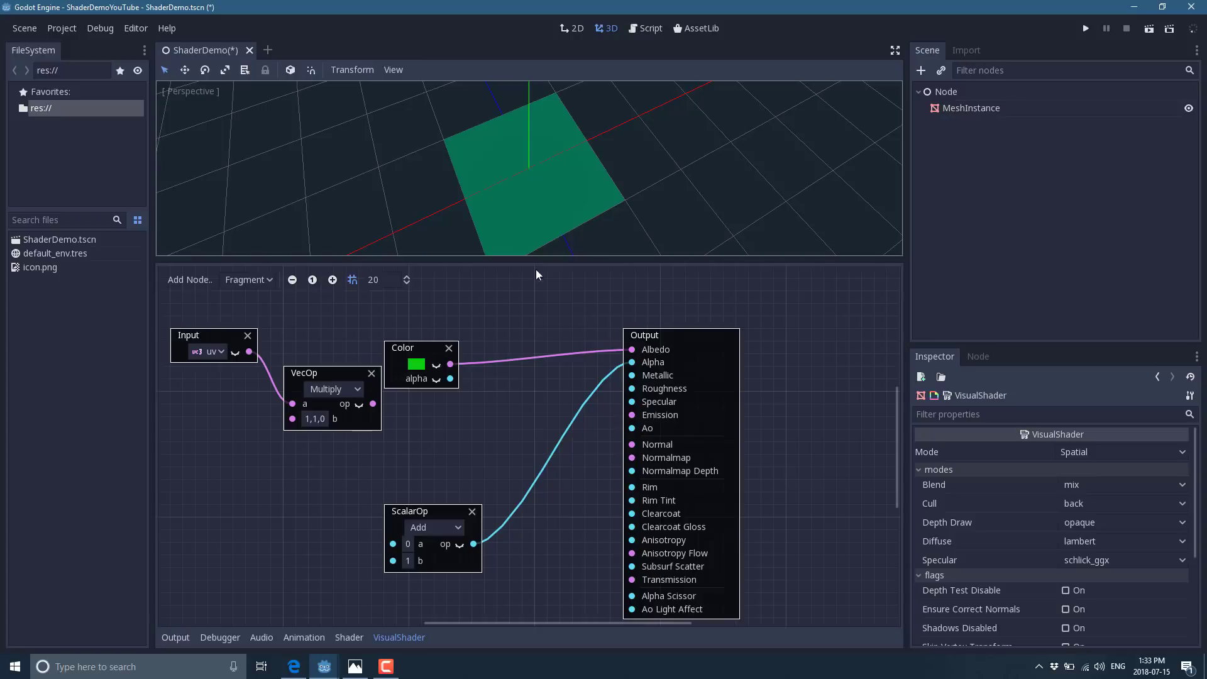
- Move the Color node clear of VecOp and toggle its color and alpha output previews, leaving the color preview shown
drag(414, 351, 451, 329)
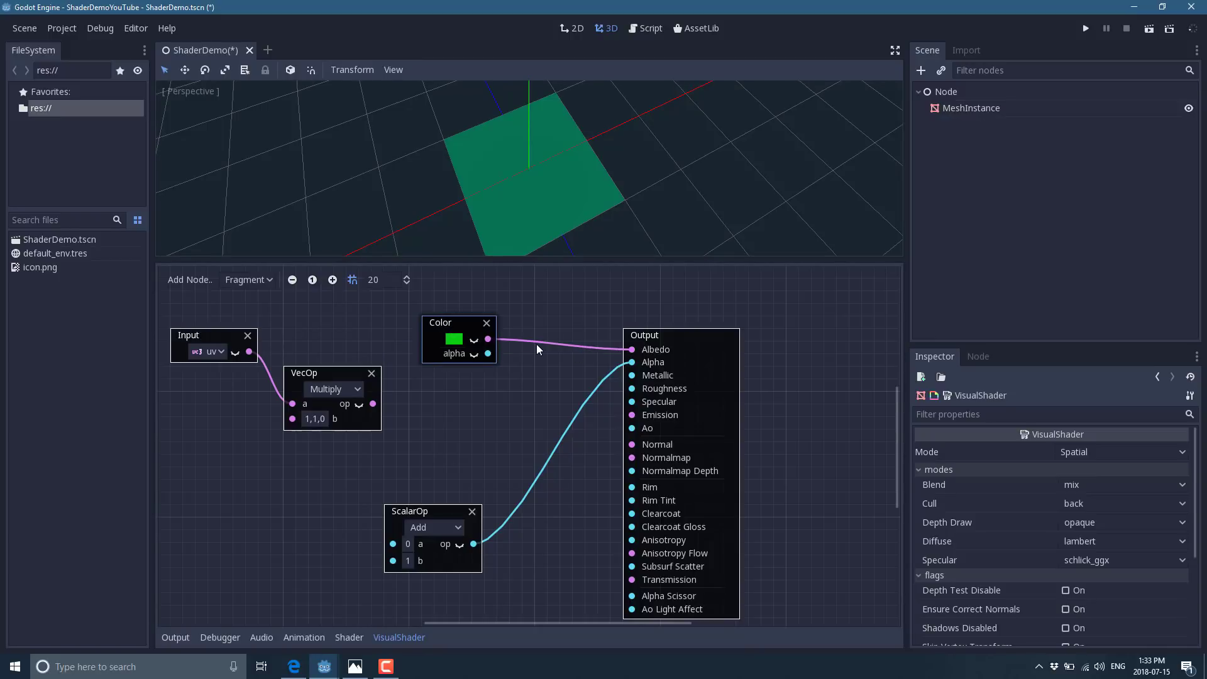
click(471, 341)
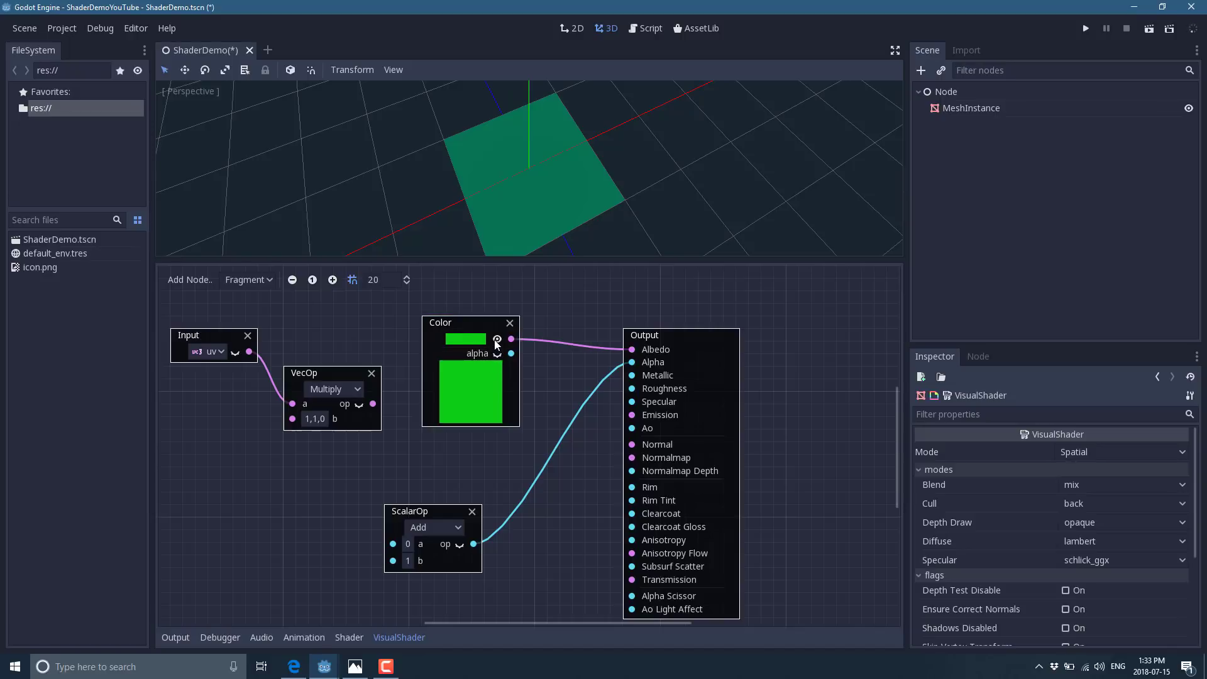
click(497, 340)
click(474, 354)
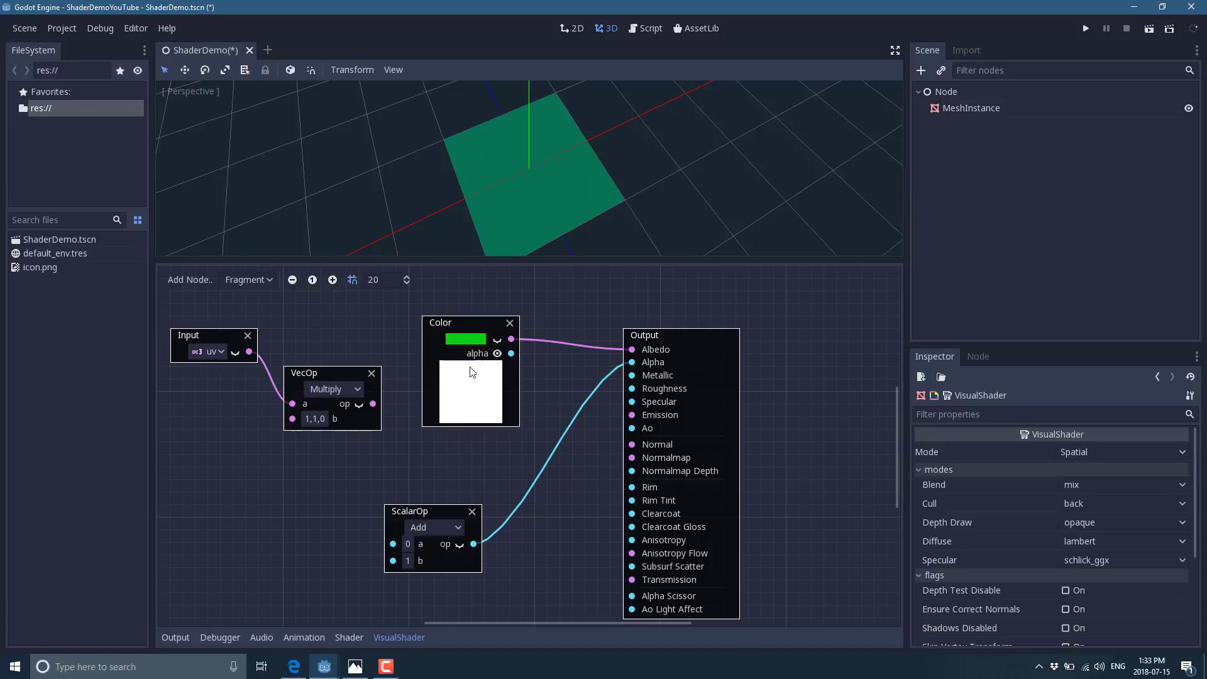
click(497, 339)
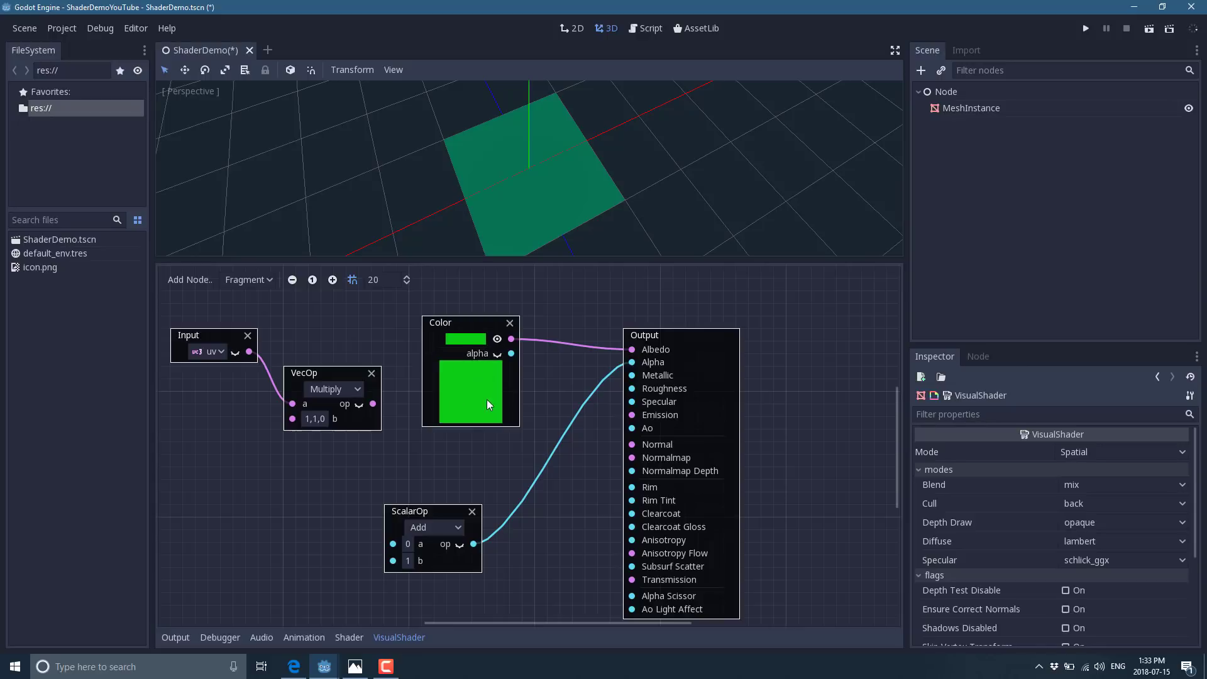
click(497, 340)
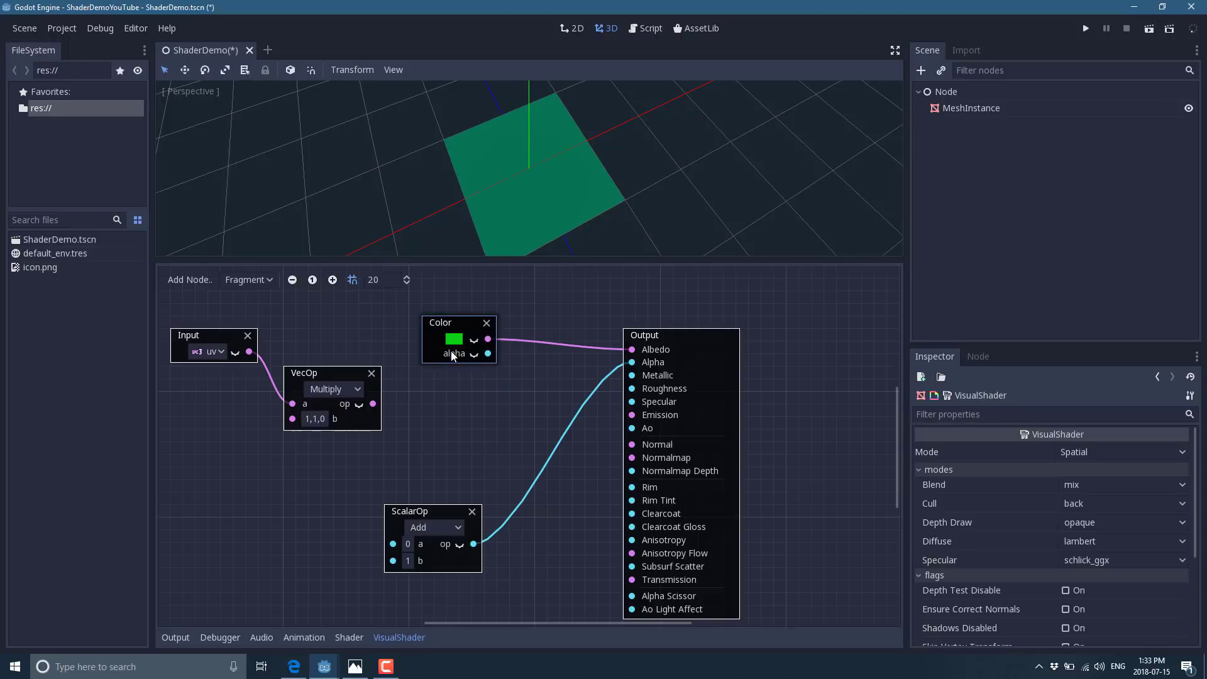
click(451, 341)
click(522, 390)
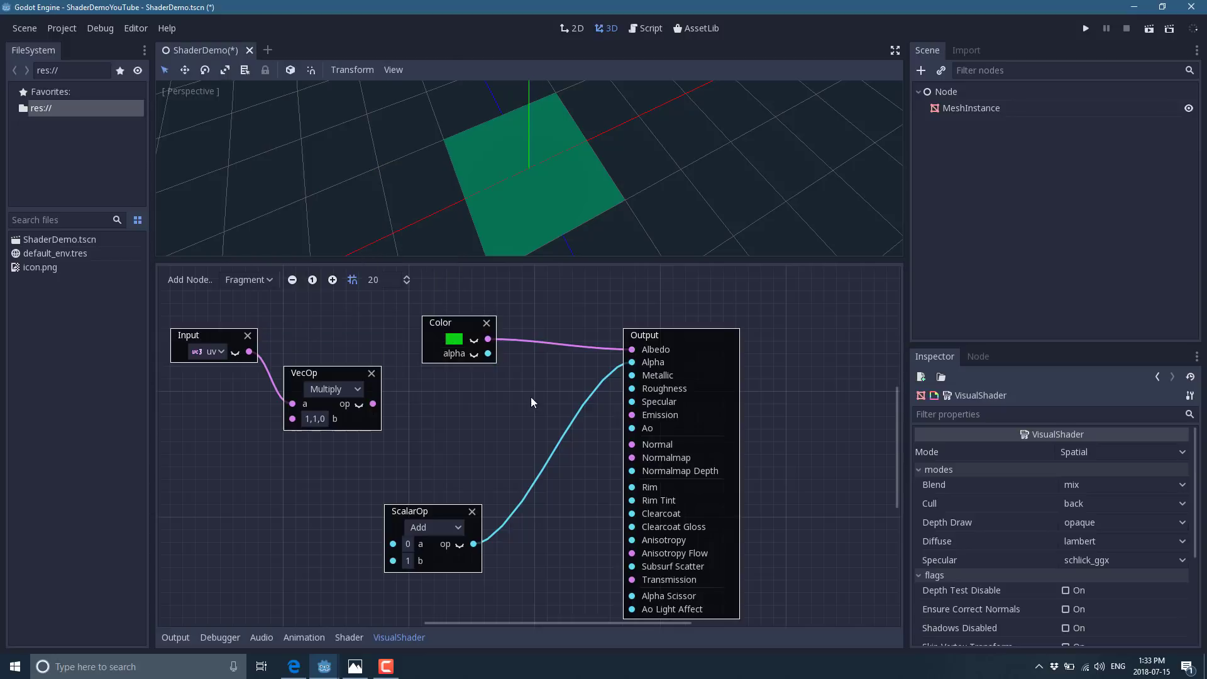
click(474, 340)
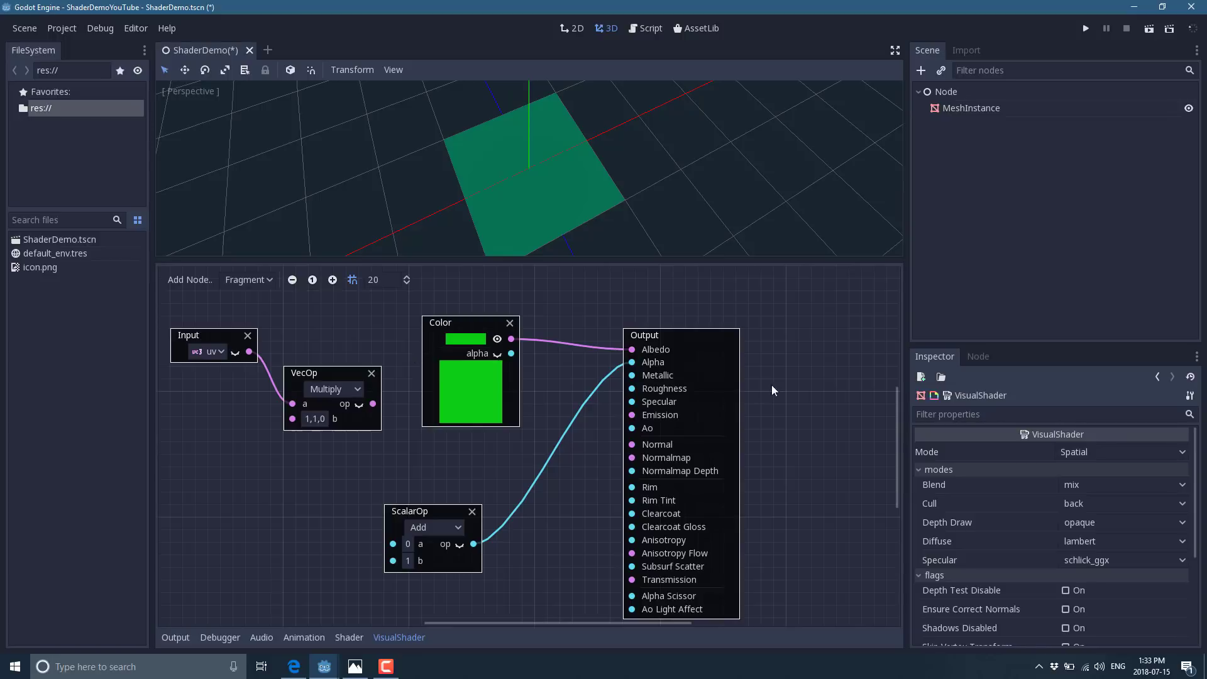
click(919, 378)
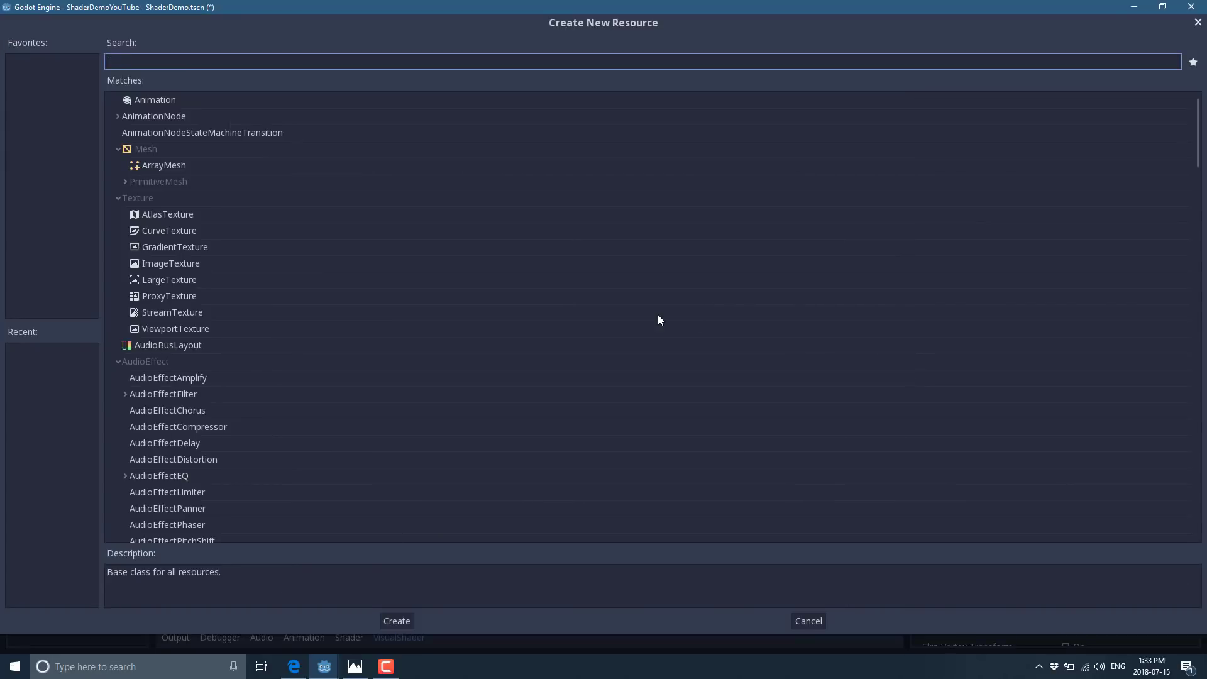
text(Visual)
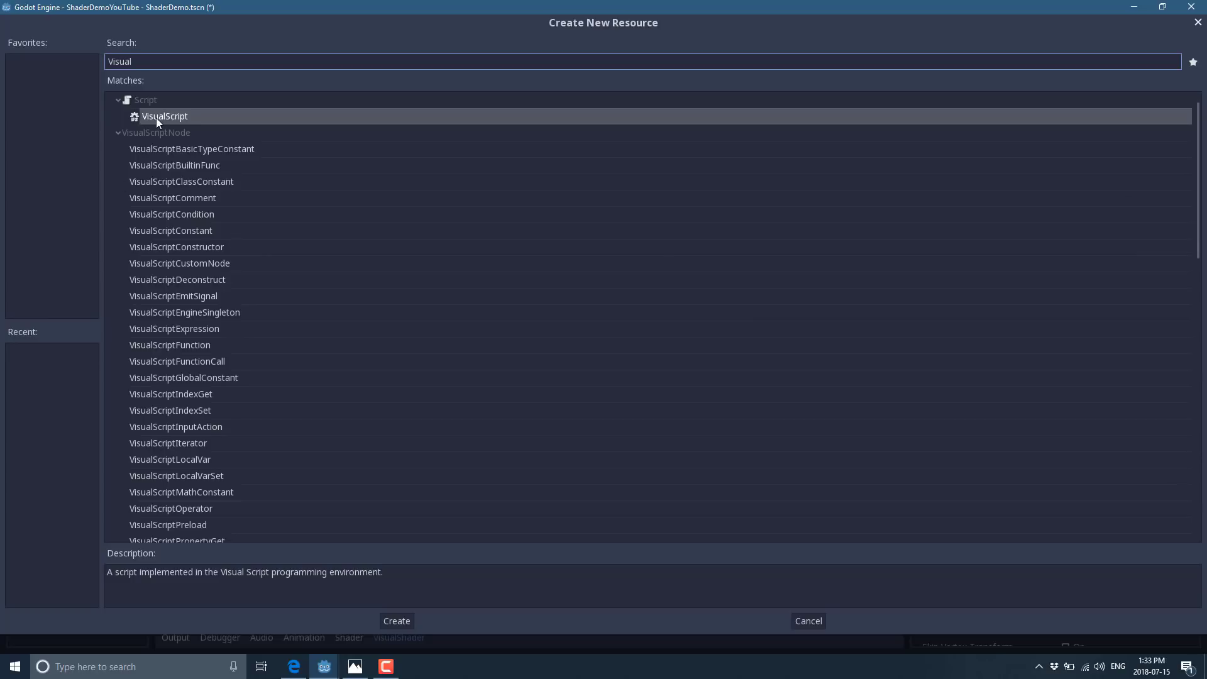
click(809, 621)
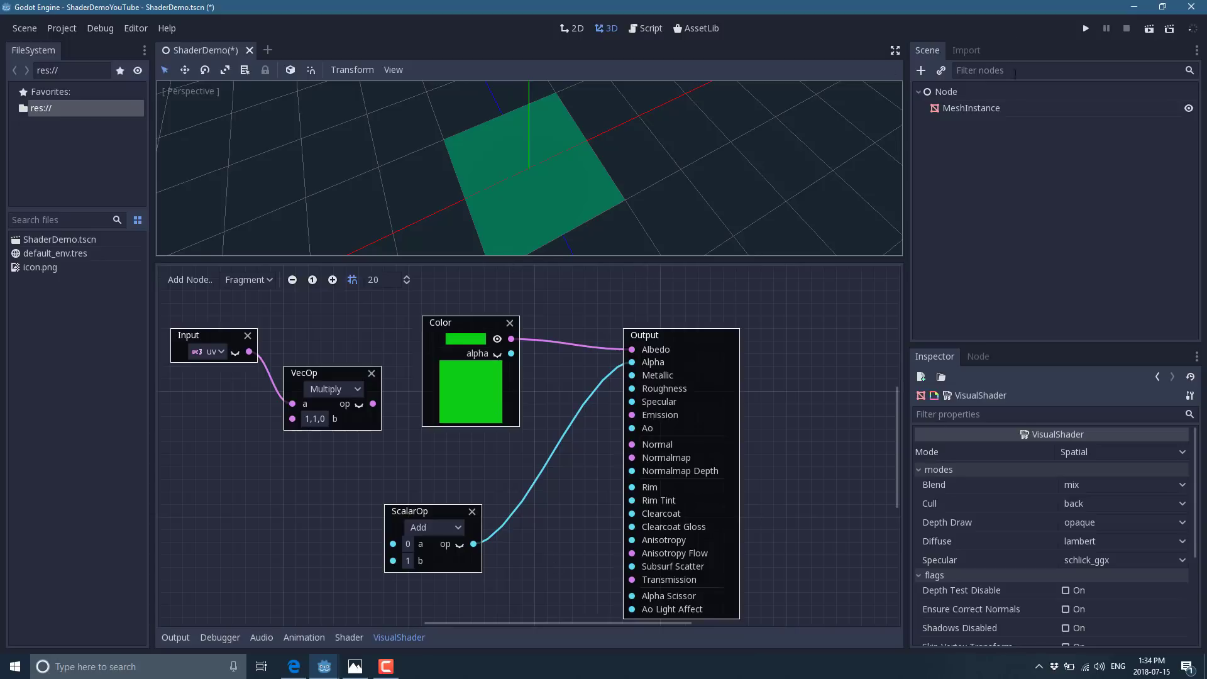
- Reopen the VisualShader in the MeshInstance's ShaderMaterial for editing and reattach the Color node's connection to Albedo
click(983, 126)
click(952, 92)
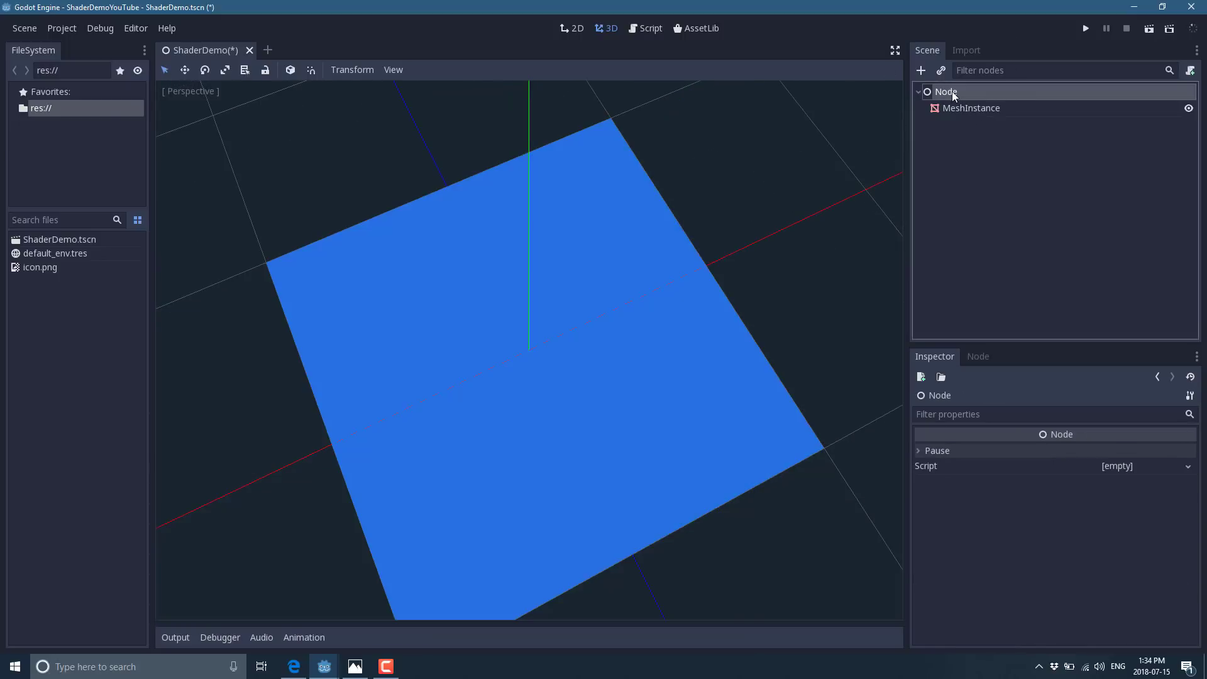
scroll(735, 334, down, 3)
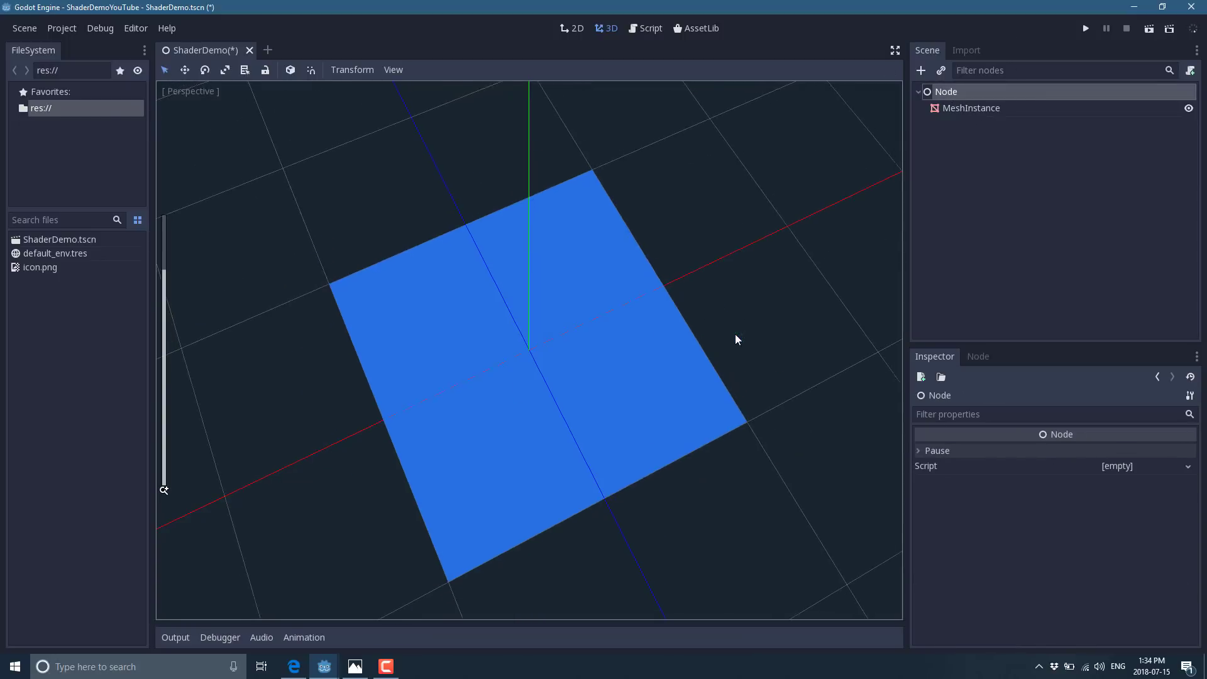
click(990, 109)
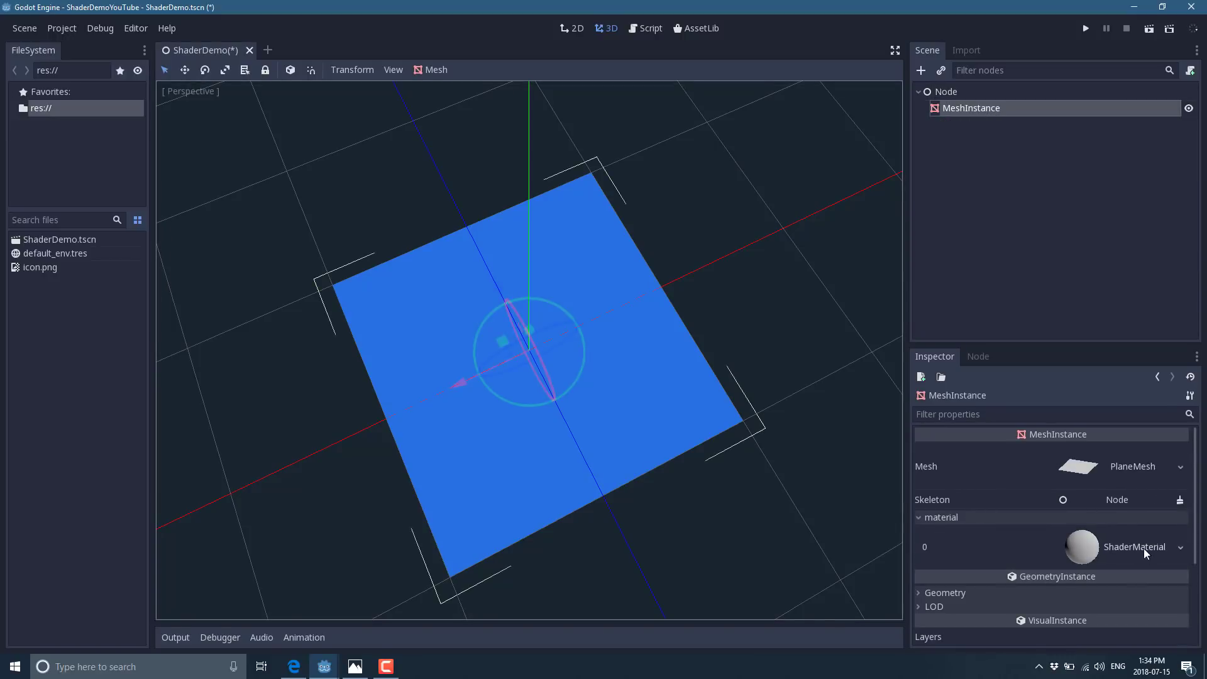
click(1181, 547)
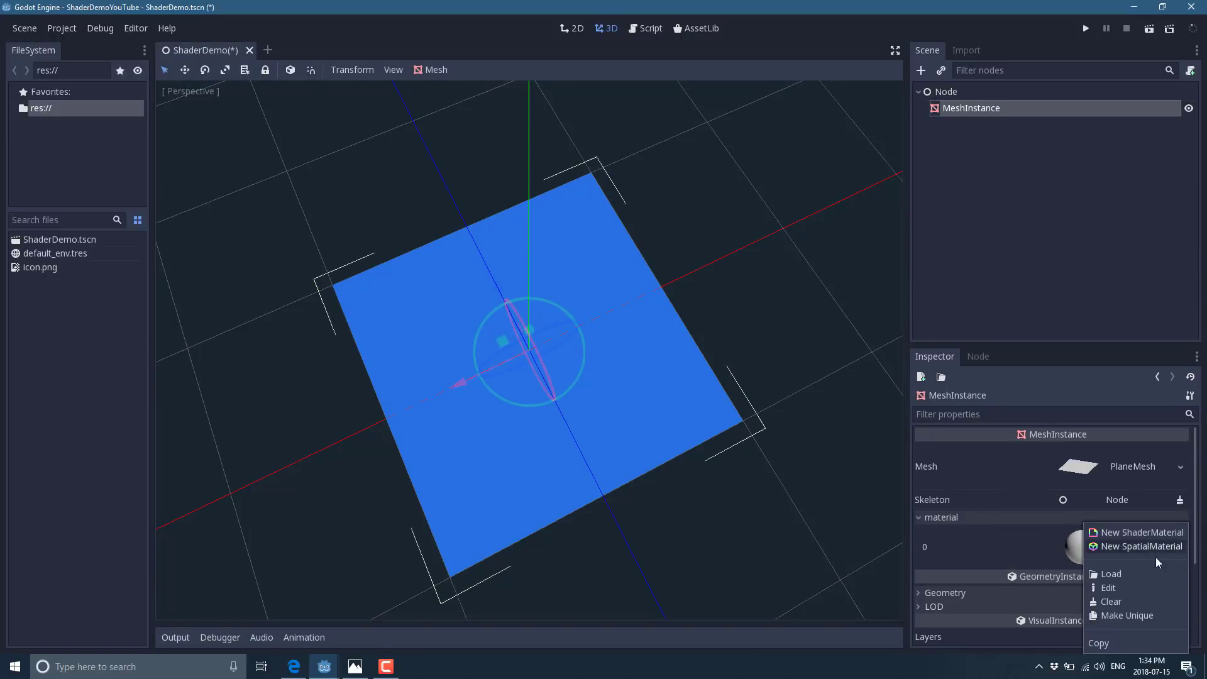
click(1109, 588)
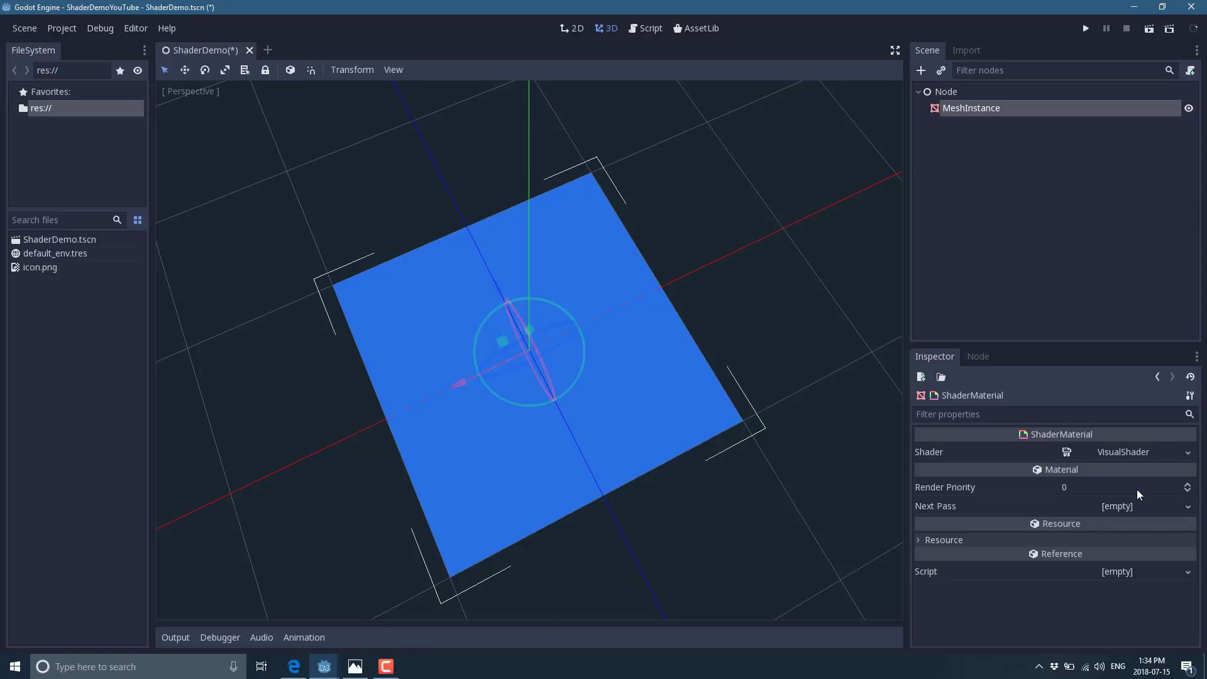
click(1188, 453)
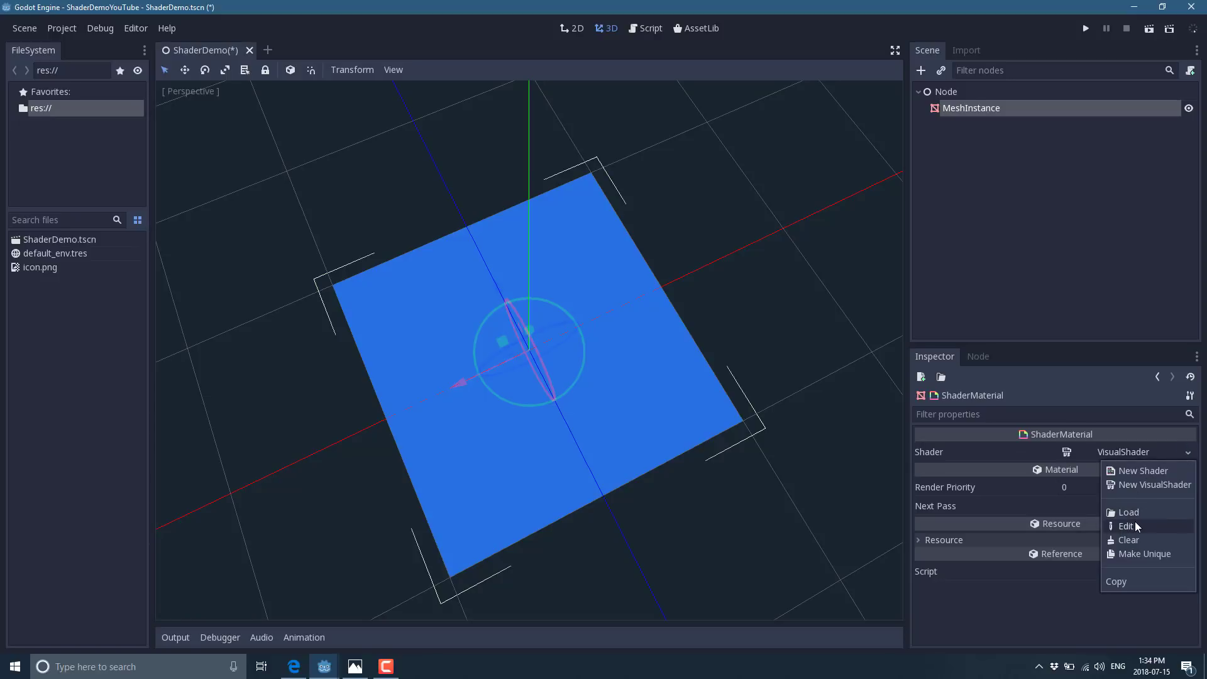
click(1127, 526)
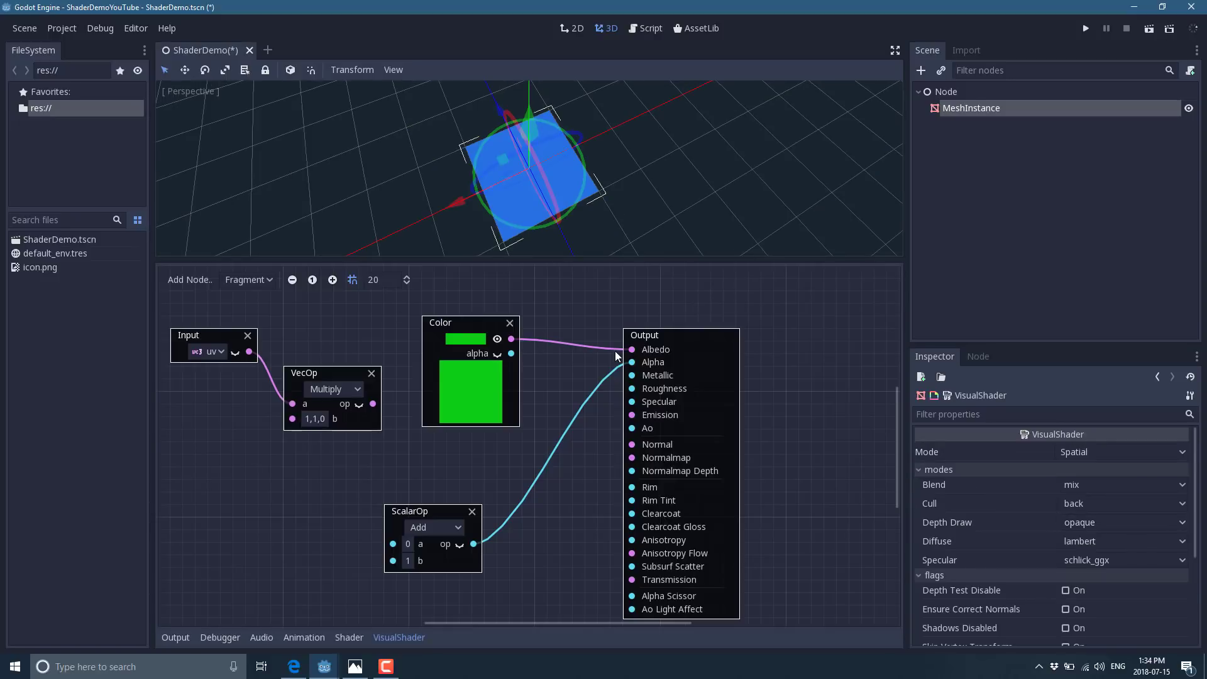
mouse_move(632, 344)
mouse_down()
mouse_move(513, 340)
mouse_move(632, 349)
mouse_up()
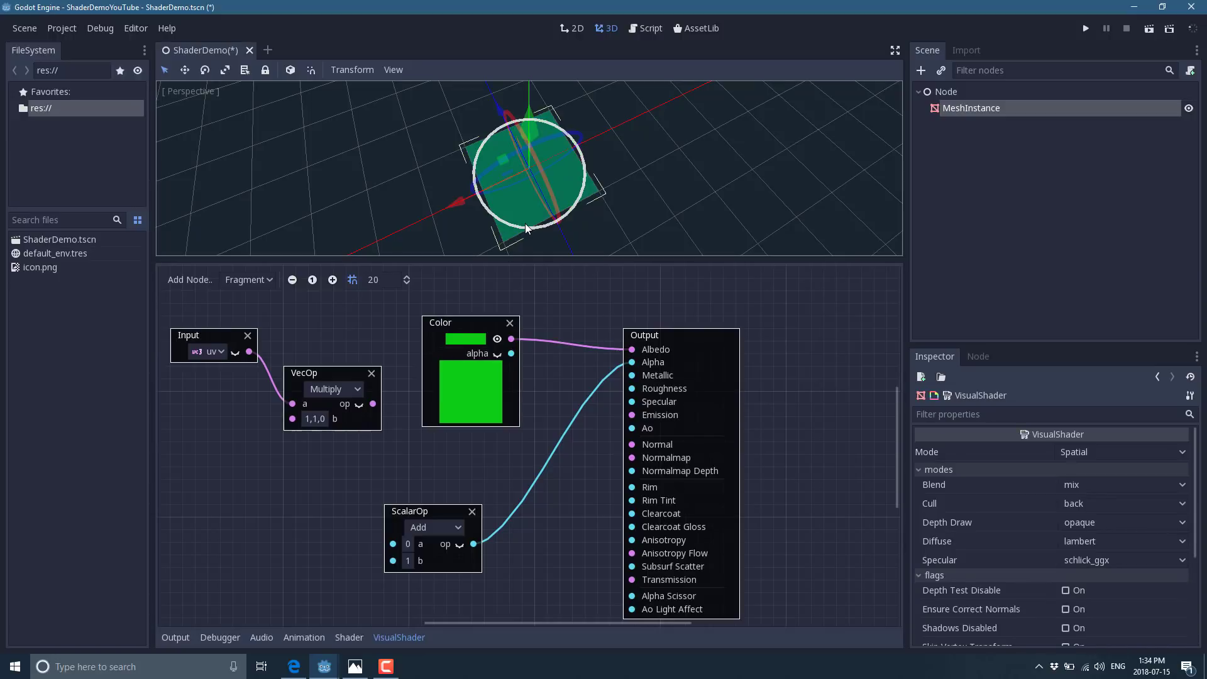
- Turn off the visual shader's Vertex Lighting flag
scroll(1014, 540, down, 4)
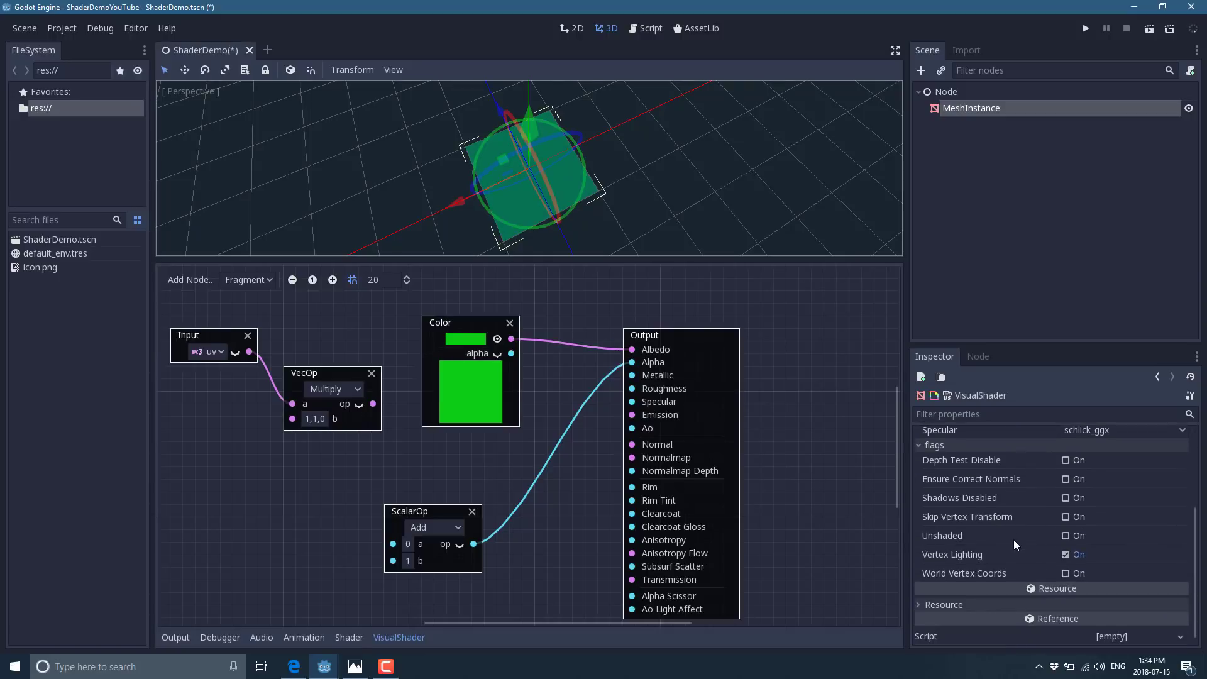
click(1064, 555)
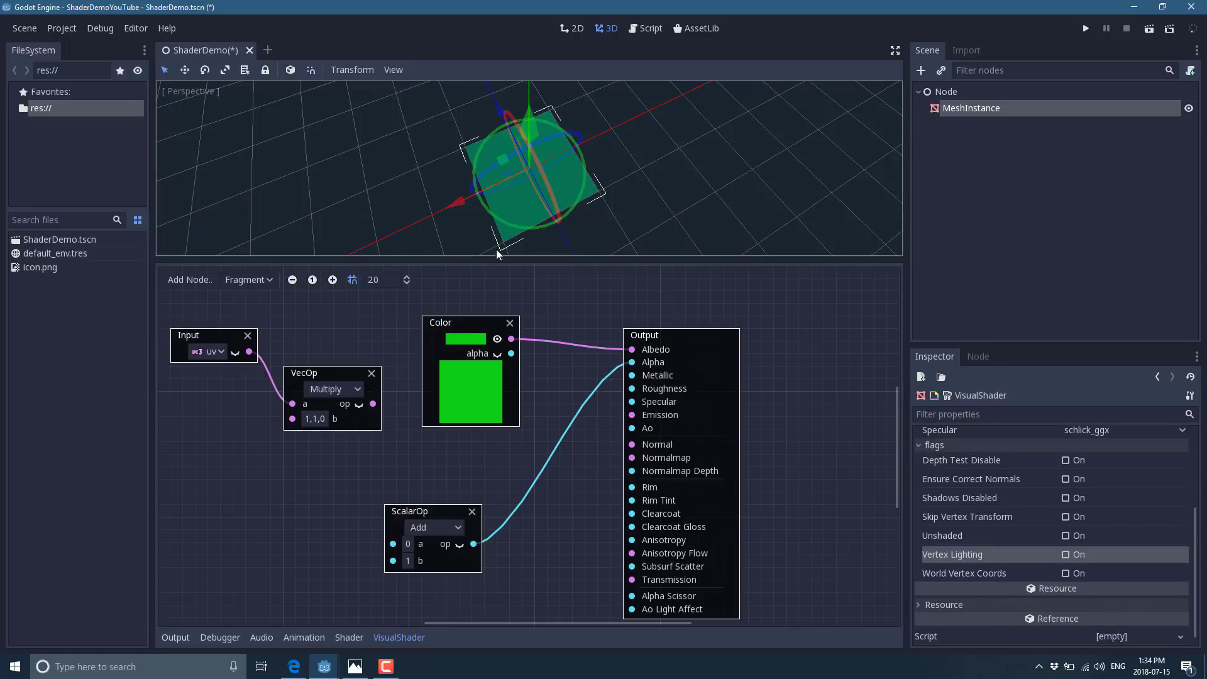
middle_drag(797, 410, 350, 168)
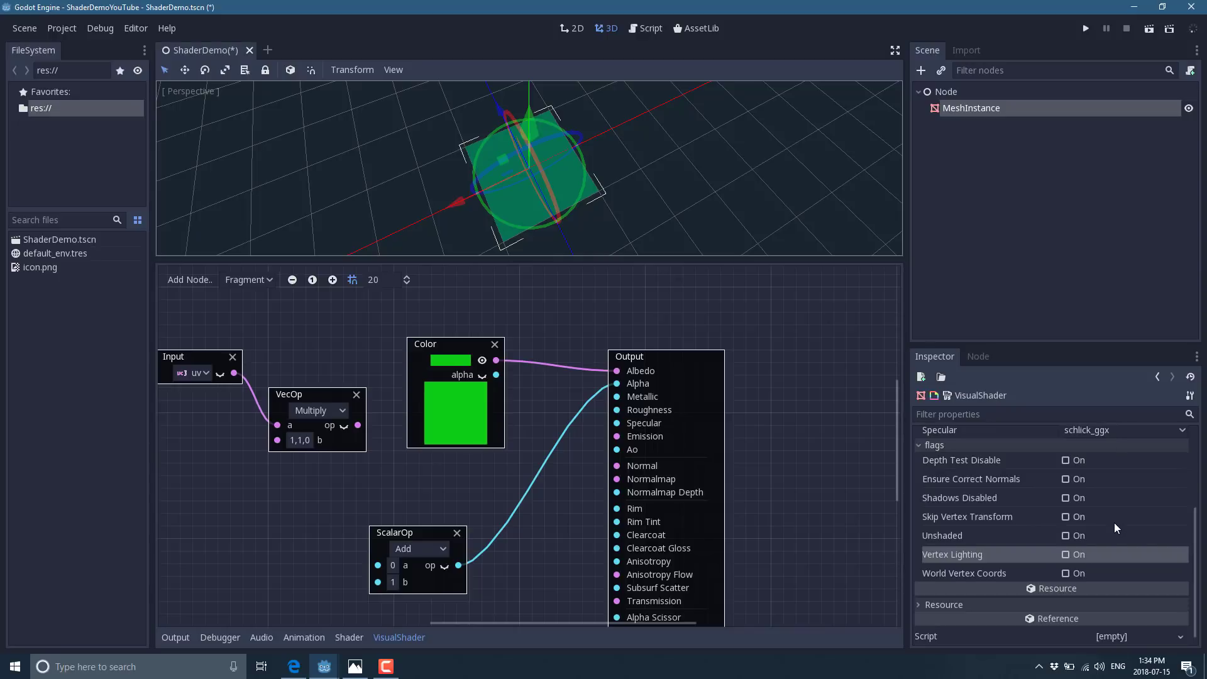
- Set the visual shader's Specular mode to blinn
scroll(1114, 520, up, 3)
click(1185, 507)
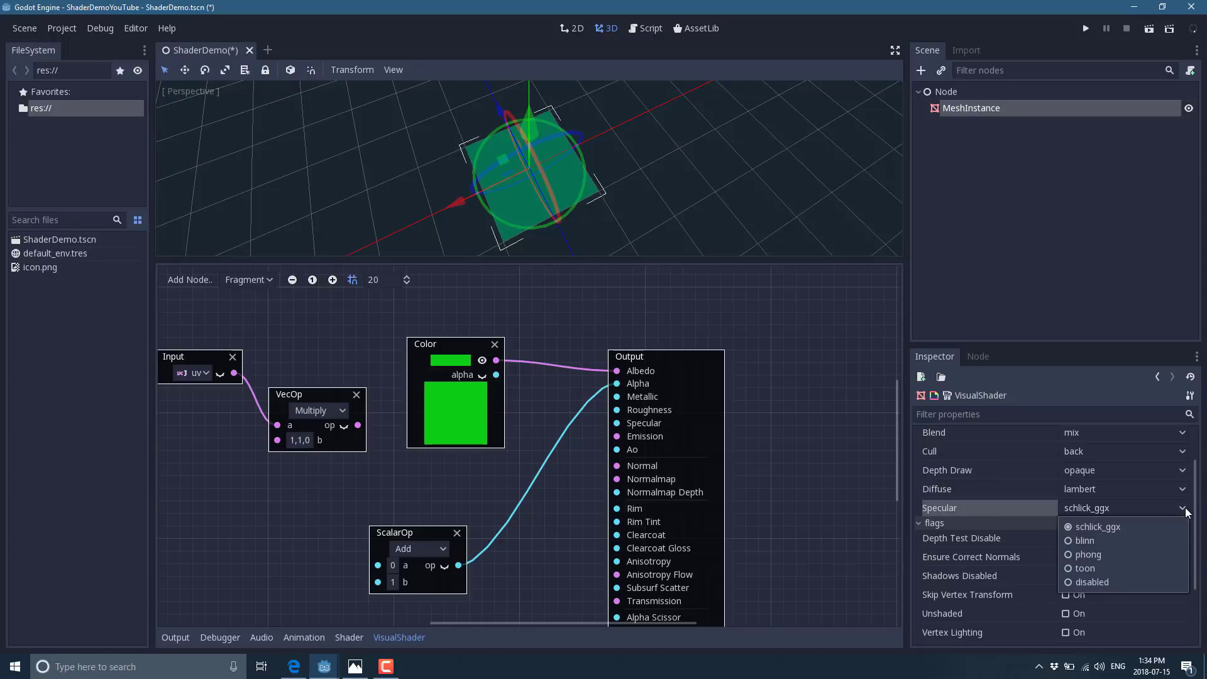
click(1087, 545)
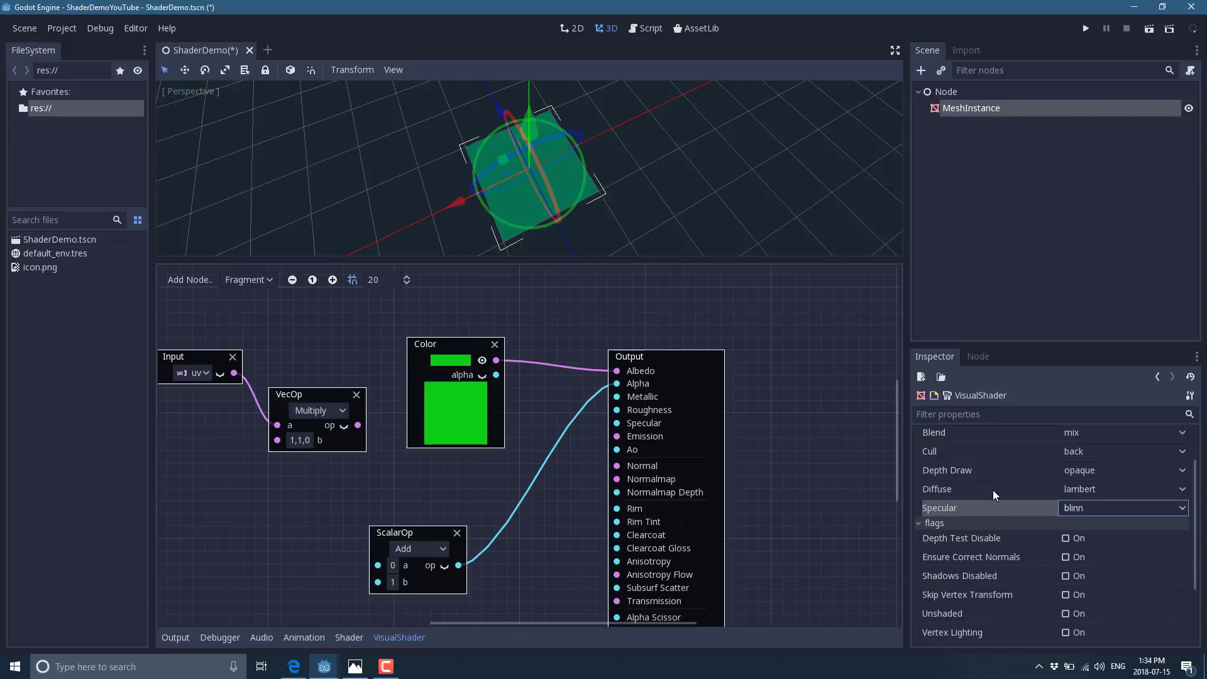